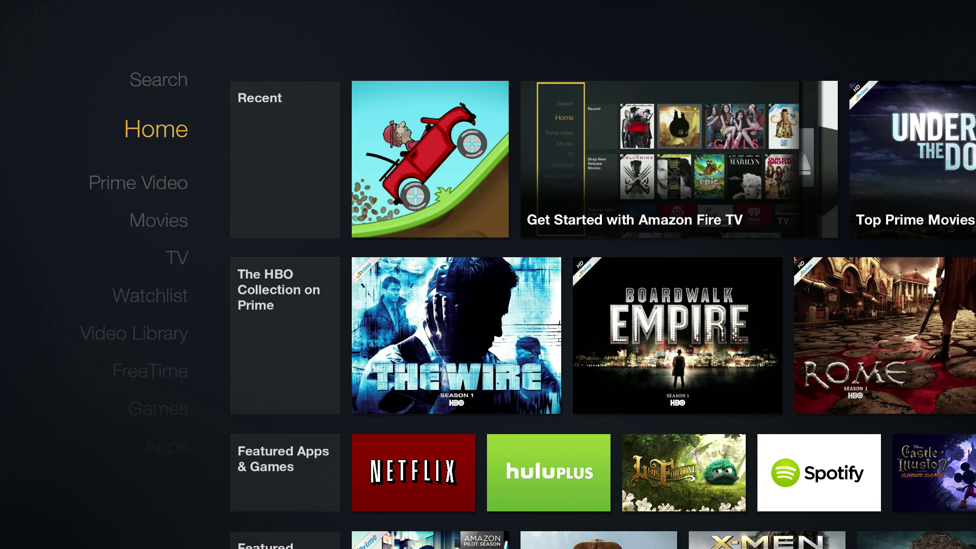
Open the Fire TV's Settings from the home screen.
{"action": "key", "text": "Down"}
{"action": "key", "text": "Down"}
{"action": "key", "text": "Down"}
{"action": "key", "text": "Down"}
{"action": "key", "text": "Down"}
{"action": "key", "text": "Down"}
{"action": "key", "text": "Down"}
{"action": "key", "text": "Down"}
{"action": "key", "text": "Down"}
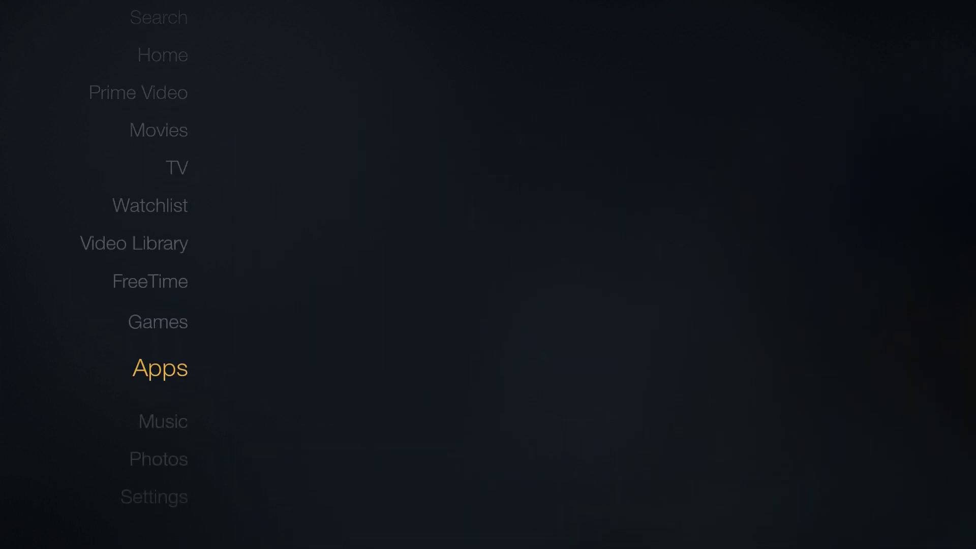
{"action": "key", "text": "Down"}
{"action": "key", "text": "Down"}
{"action": "key", "text": "Return"}
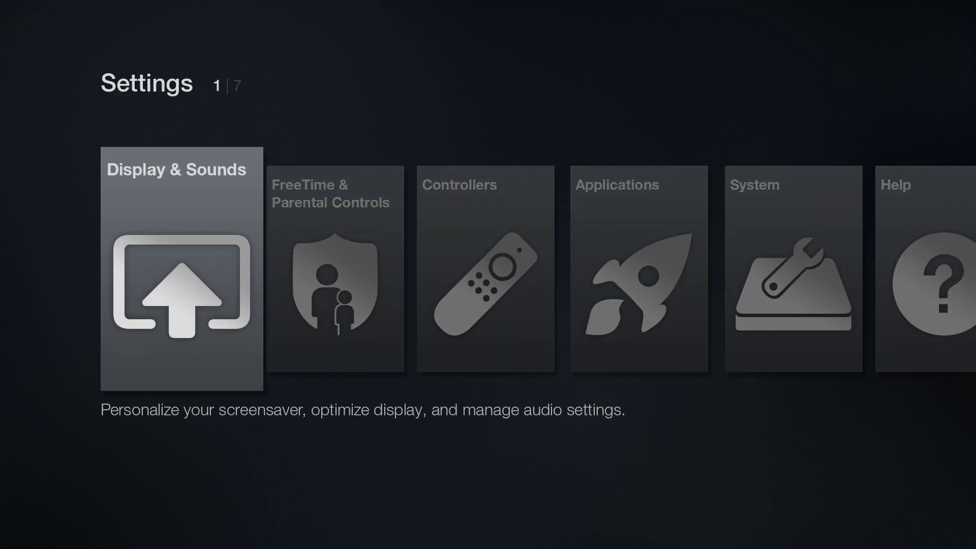
Open the Applications settings and enter the existing Amazon Instant Video PIN.
{"action": "key", "text": "Right"}
{"action": "key", "text": "Right"}
{"action": "key", "text": "Right"}
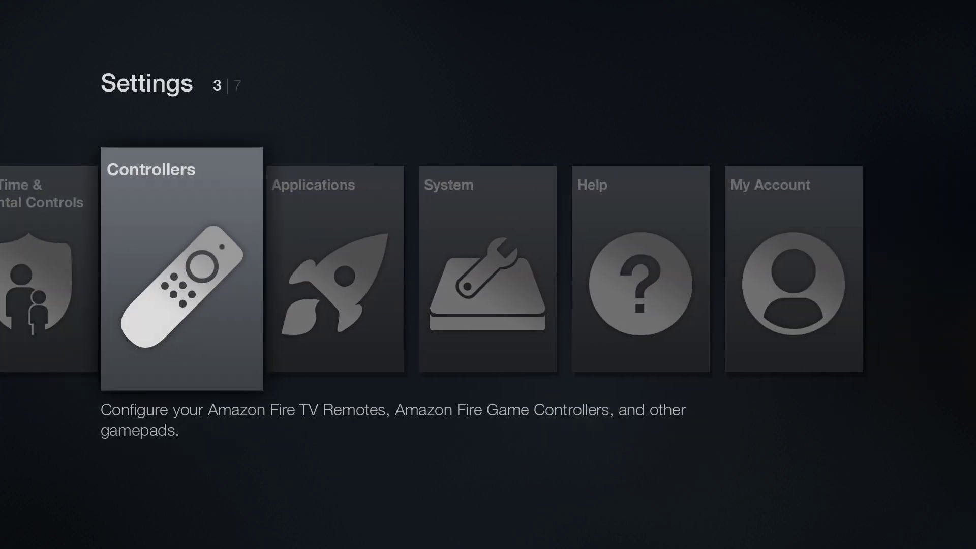
{"action": "key", "text": "Return"}
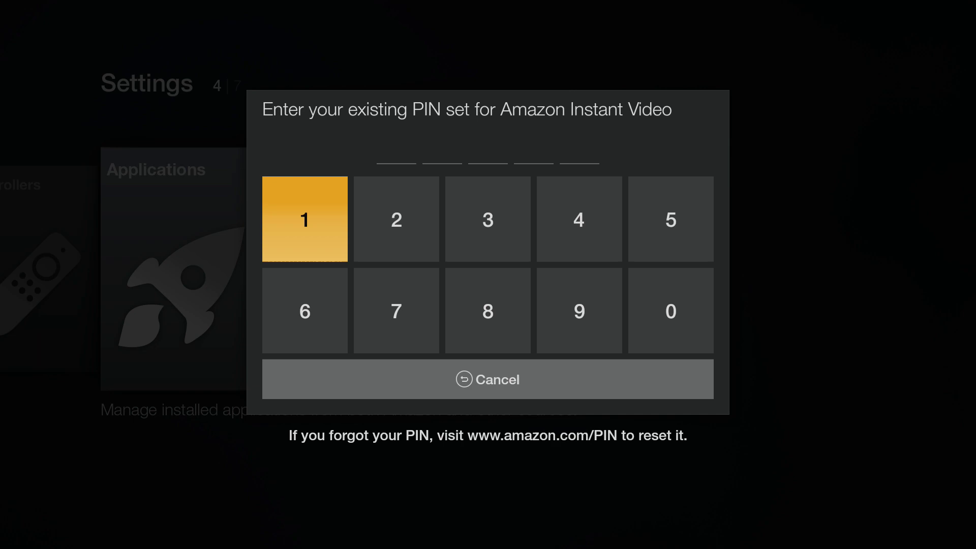
{"action": "key", "text": "Return"}
{"action": "key", "text": "Return"}
{"action": "key", "text": "Return"}
{"action": "key", "text": "Return"}
{"action": "key", "text": "Return"}
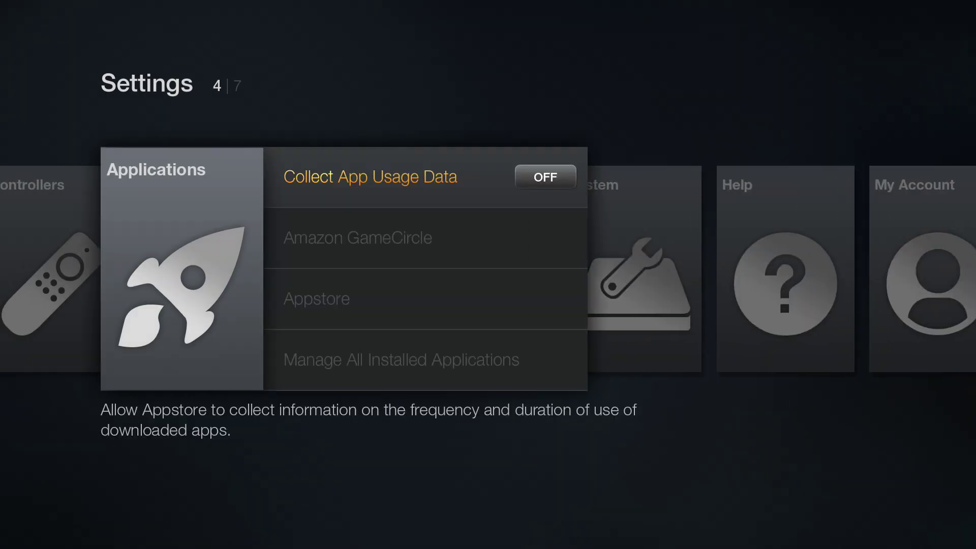
Launch ES File Explorer from the list of all installed applications.
{"action": "key", "text": "Down"}
{"action": "key", "text": "Down"}
{"action": "key", "text": "Down"}
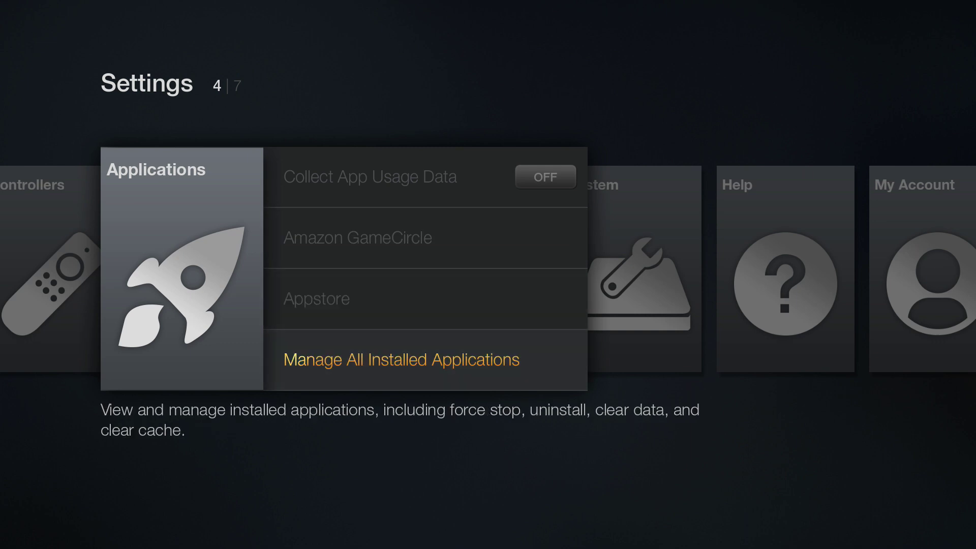
{"action": "key", "text": "Return"}
{"action": "key", "text": "Down"}
{"action": "key", "text": "Down"}
{"action": "key", "text": "Down"}
{"action": "key", "text": "Down"}
{"action": "key", "text": "Down"}
{"action": "key", "text": "Down"}
{"action": "key", "text": "Down"}
{"action": "key", "text": "Down"}
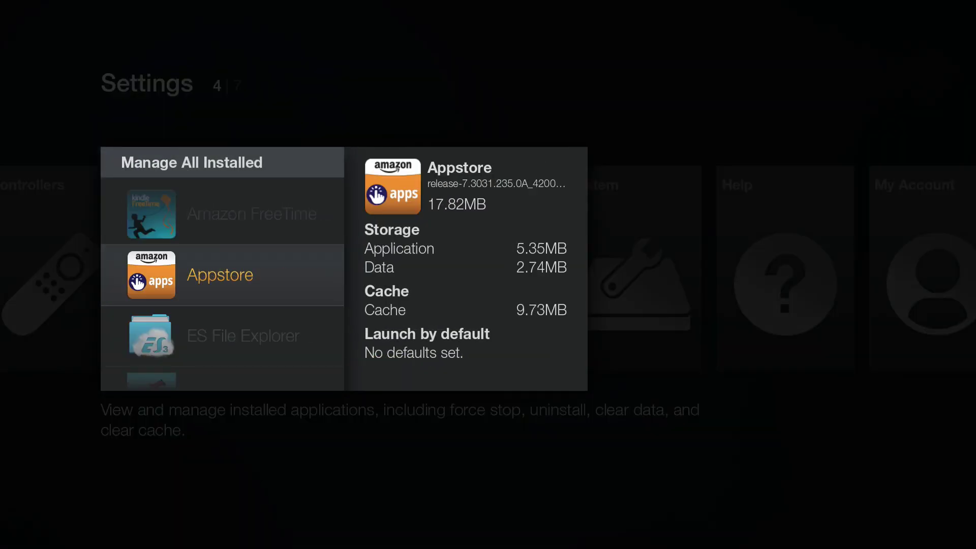
{"action": "key", "text": "Up"}
{"action": "key", "text": "Up"}
{"action": "key", "text": "Return"}
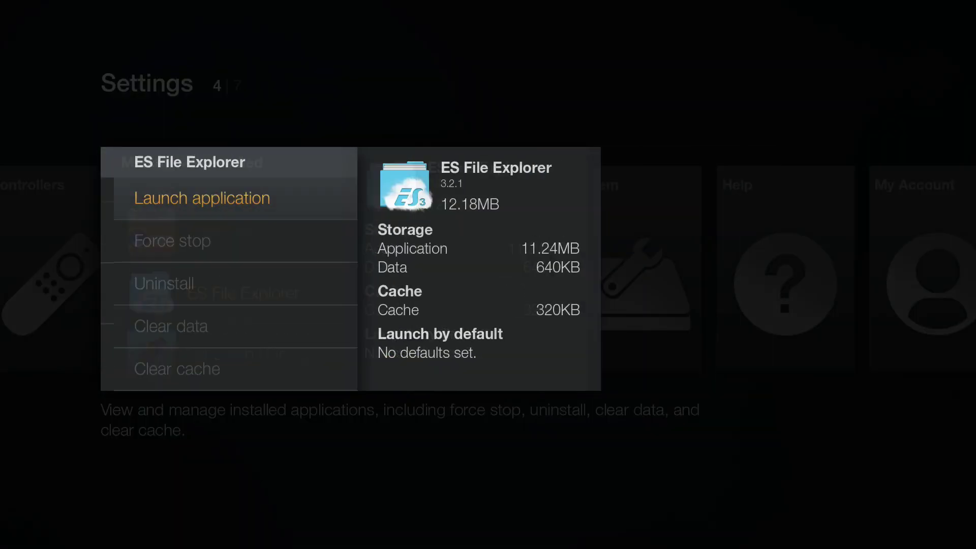
{"action": "key", "text": "Return"}
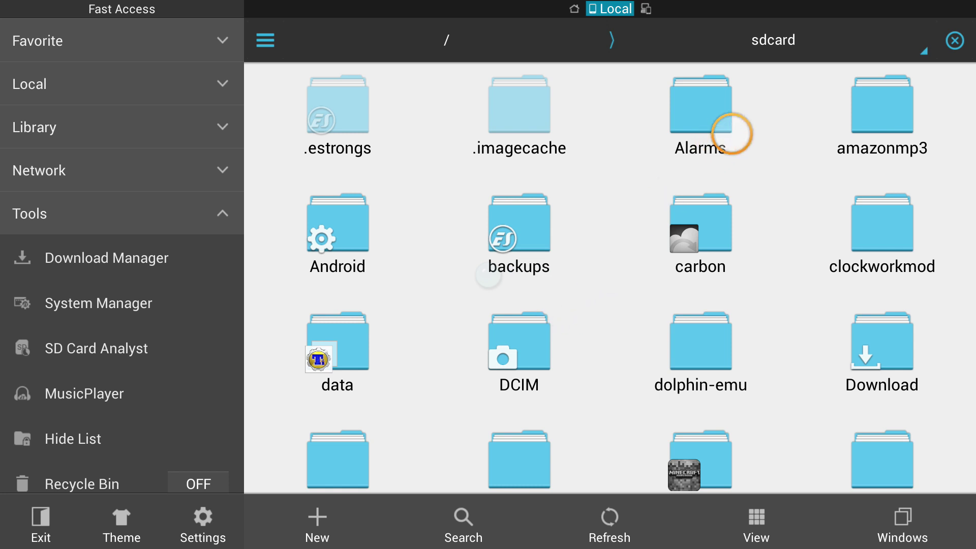
Try to install FolderMount-2.6.12.apk from the sda1 folder inside usbStorage.
{"action": "scroll", "coordinate": [732, 131], "scroll_direction": "down", "scroll_amount": 5}
{"action": "left_click", "coordinate": [541, 344]}
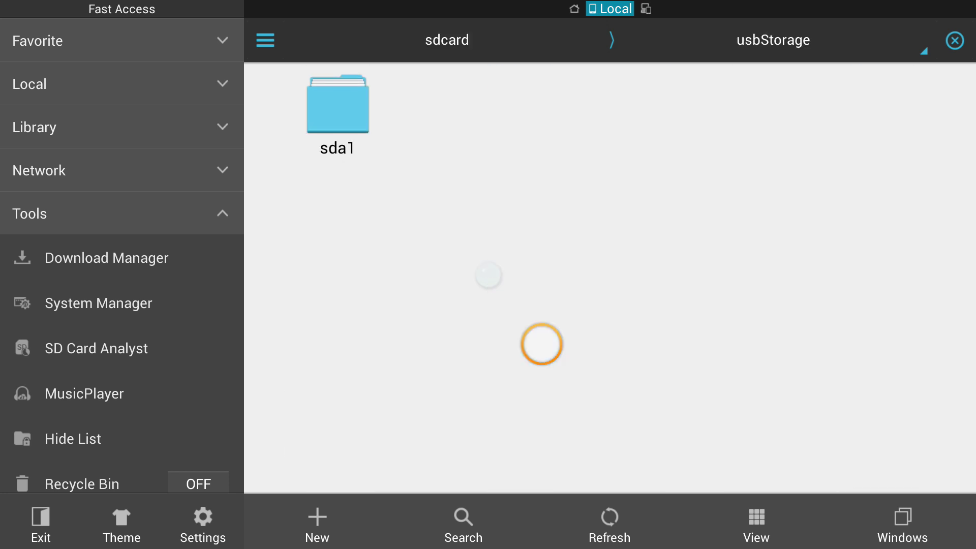
{"action": "left_click", "coordinate": [350, 109]}
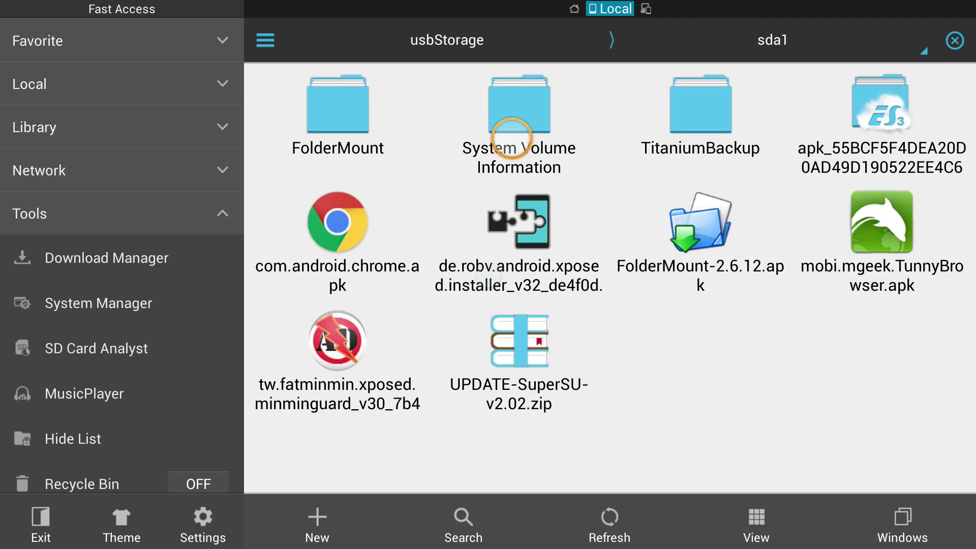
{"action": "left_click", "coordinate": [700, 273]}
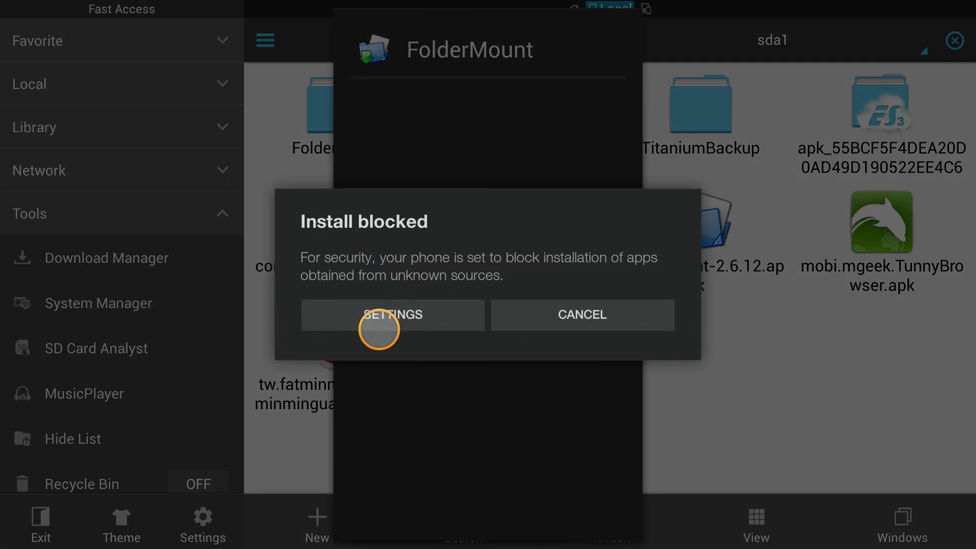
{"action": "left_click", "coordinate": [405, 314]}
{"action": "left_click", "coordinate": [492, 356]}
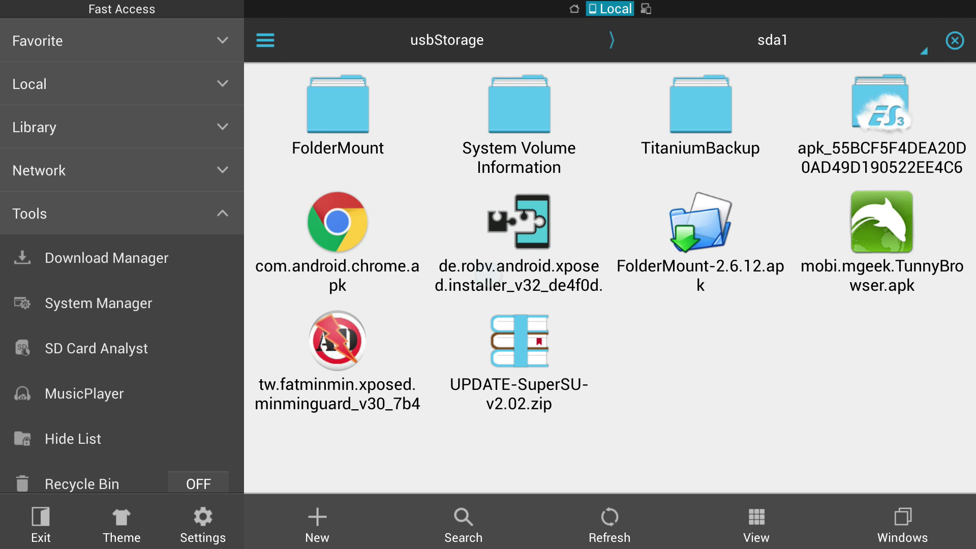
Leave ES File Explorer and return to the top level of Settings.
{"action": "key", "text": "Escape"}
{"action": "key", "text": "Escape"}
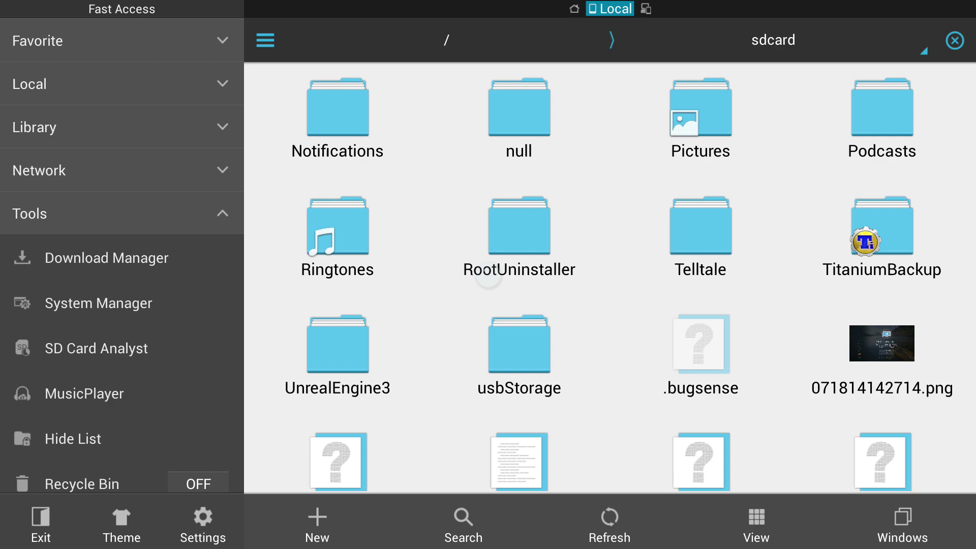
{"action": "key", "text": "Escape"}
{"action": "key", "text": "Escape"}
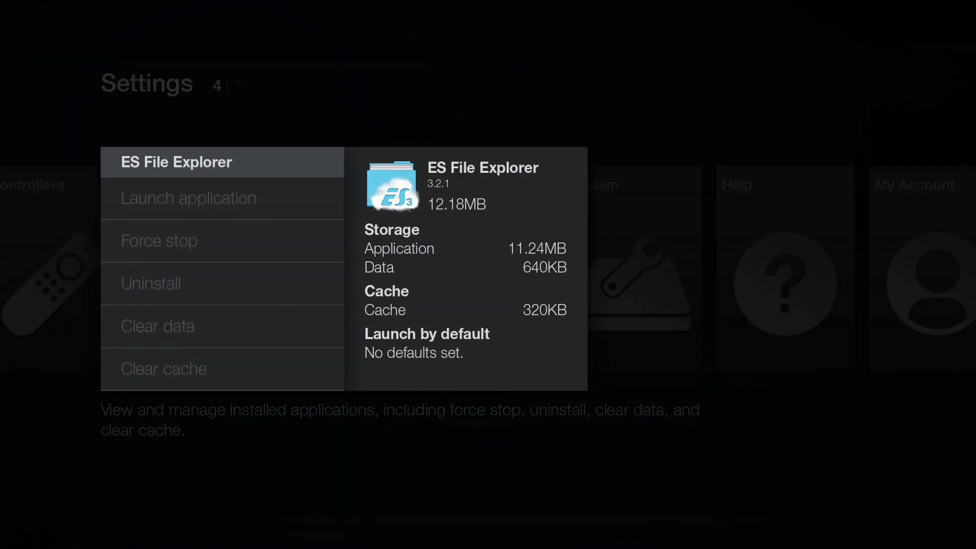
{"action": "key", "text": "Escape"}
{"action": "key", "text": "Escape"}
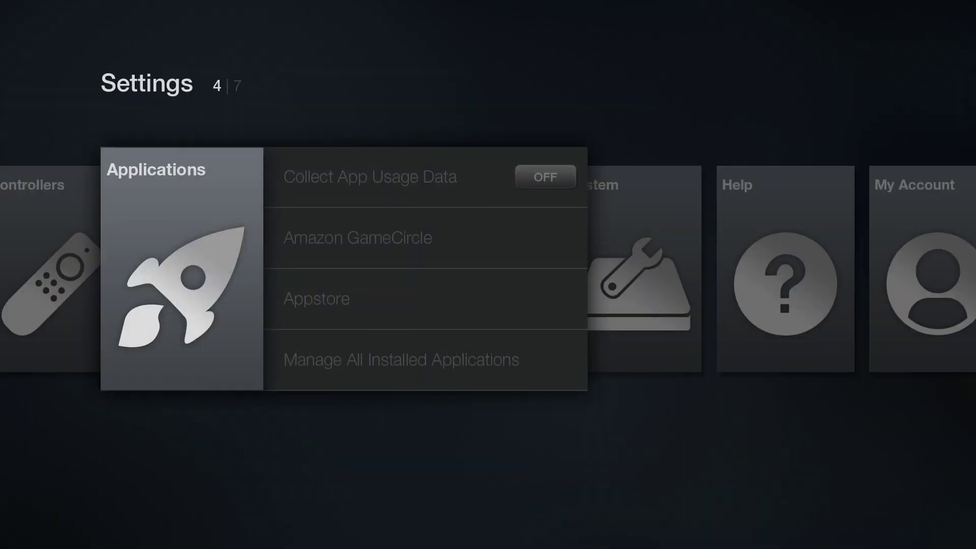
{"action": "key", "text": "Escape"}
Turn on Apps from Unknown Sources in the System developer options and accept the security warning.
{"action": "key", "text": "Right"}
{"action": "key", "text": "Return"}
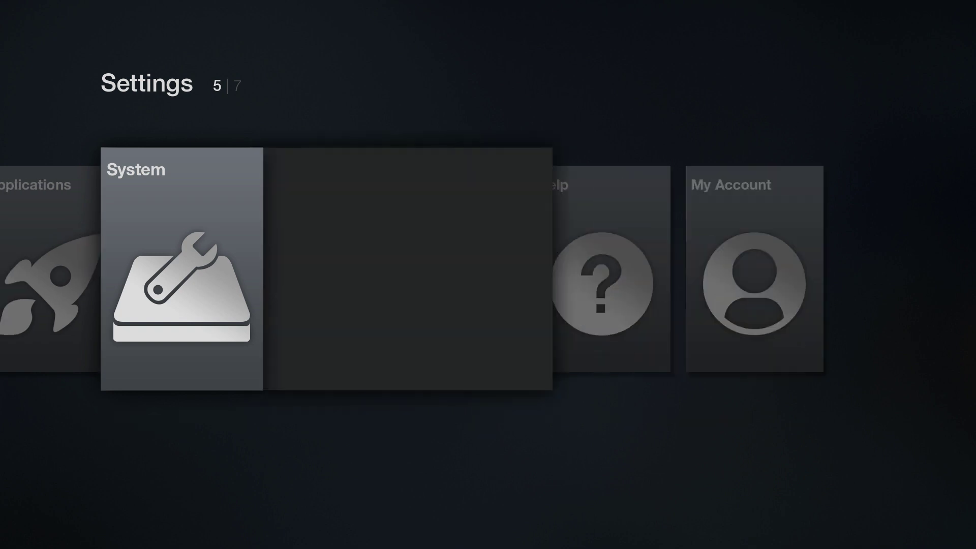
{"action": "key", "text": "Down"}
{"action": "key", "text": "Down"}
{"action": "key", "text": "Down"}
{"action": "key", "text": "Return"}
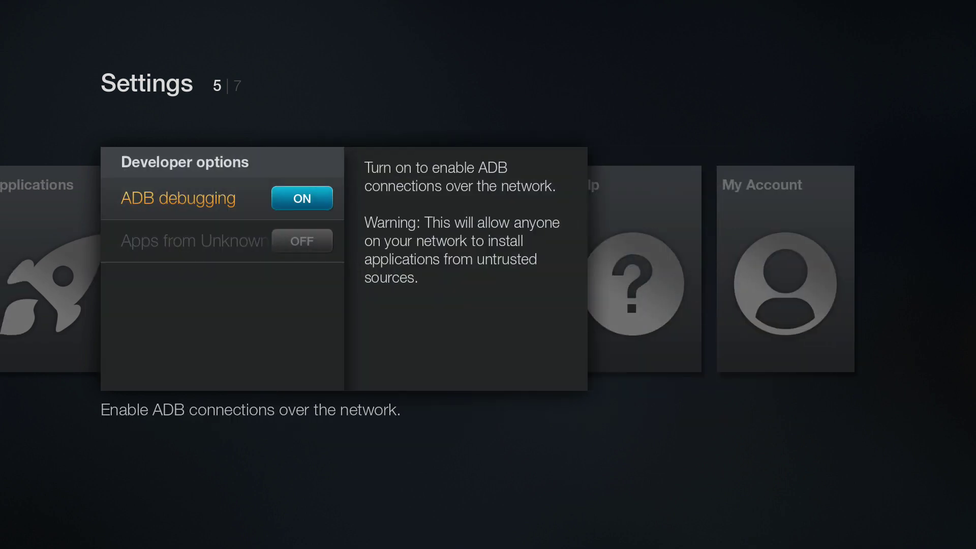
{"action": "key", "text": "Down"}
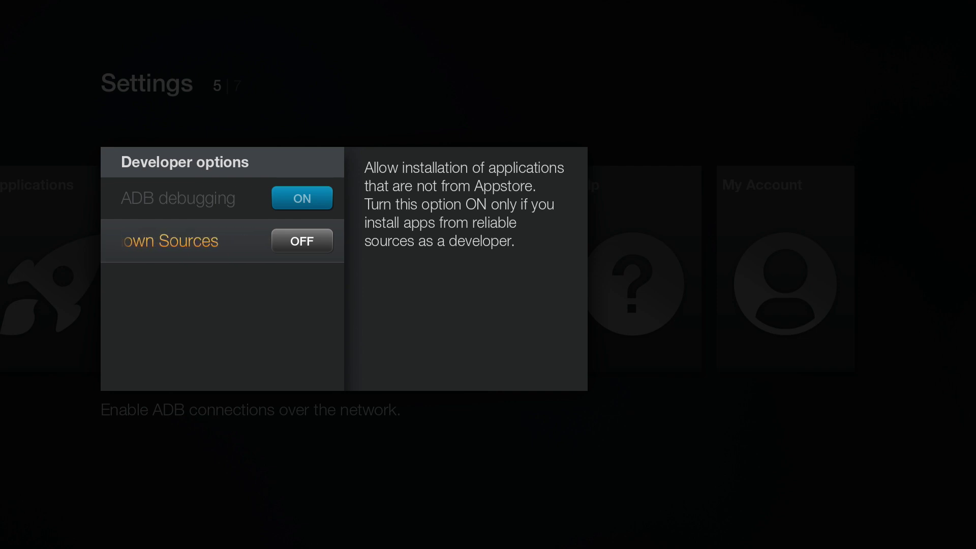
{"action": "key", "text": "Return"}
{"action": "key", "text": "Left"}
{"action": "key", "text": "Return"}
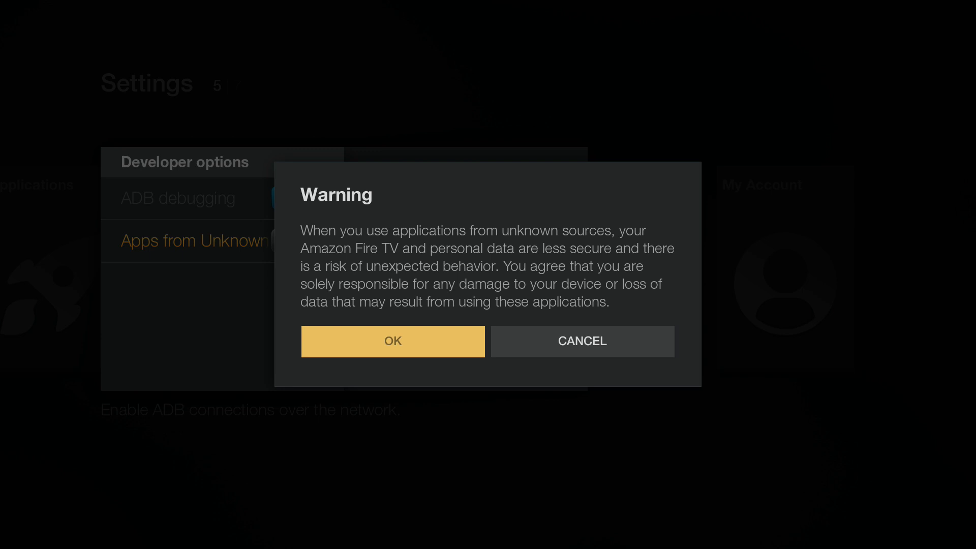
{"action": "key", "text": "Escape"}
{"action": "key", "text": "Escape"}
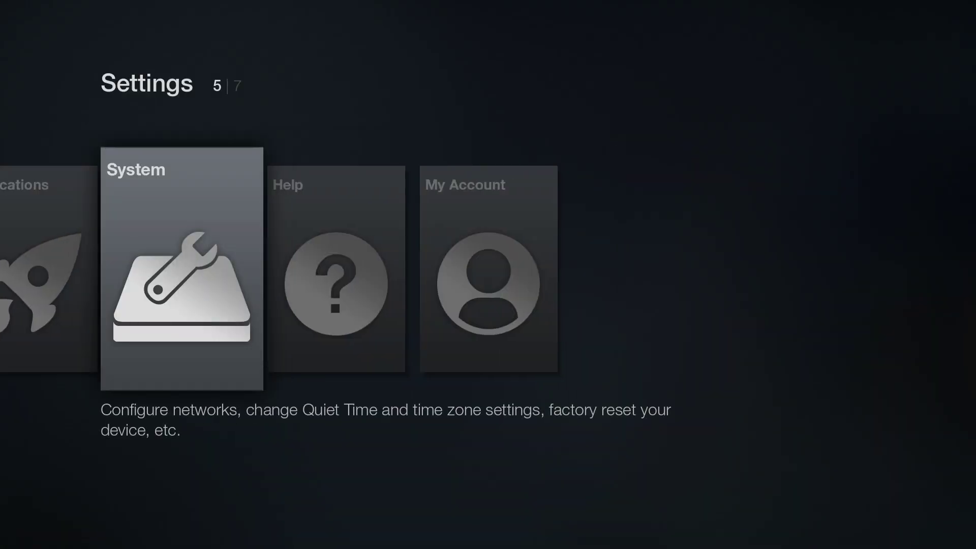
Reopen the Applications settings and bring up the list of all installed applications.
{"action": "key", "text": "Left"}
{"action": "key", "text": "Left"}
{"action": "key", "text": "Right"}
{"action": "key", "text": "Return"}
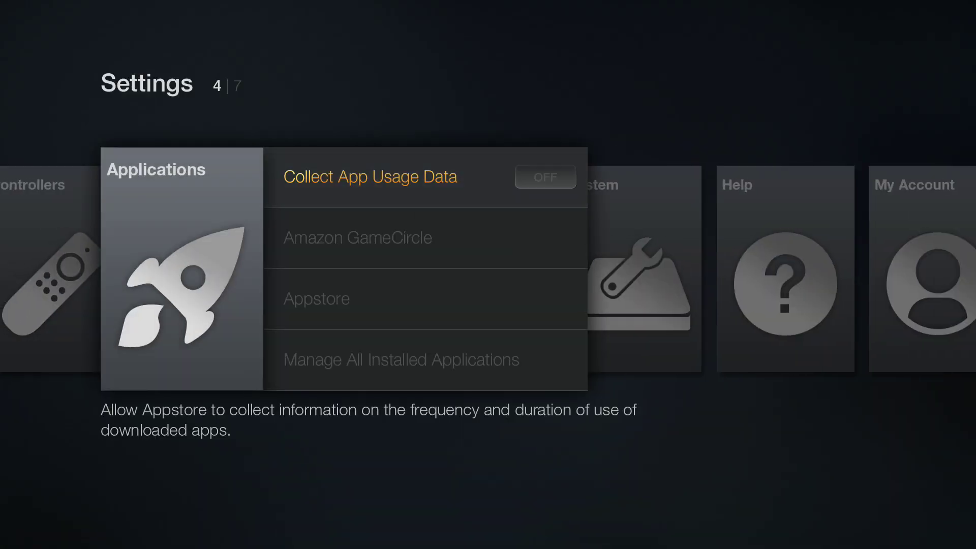
{"action": "key", "text": "Return"}
{"action": "key", "text": "Return"}
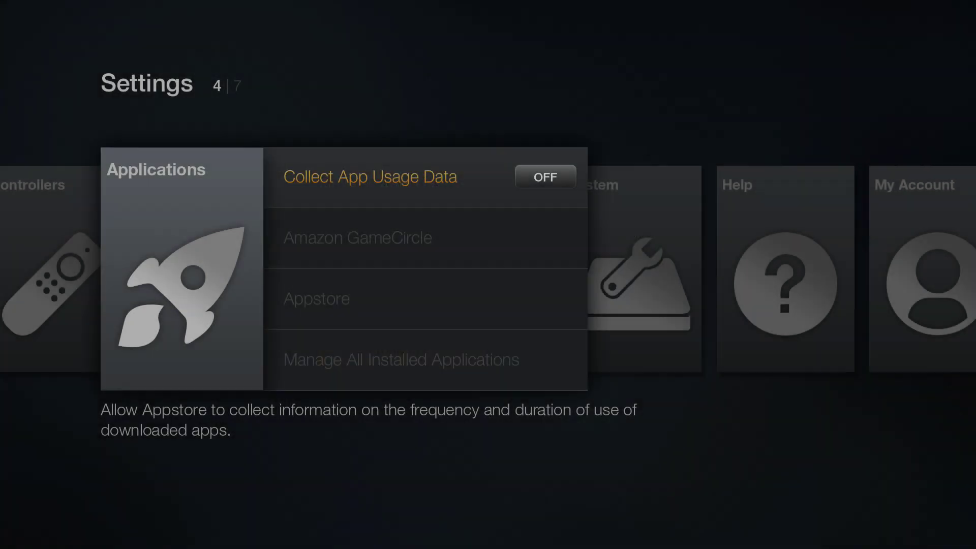
{"action": "key", "text": "Down"}
{"action": "key", "text": "Down"}
{"action": "key", "text": "Down"}
{"action": "key", "text": "Return"}
Select ES File Explorer among the installed applications and launch it.
{"action": "key", "text": "Down"}
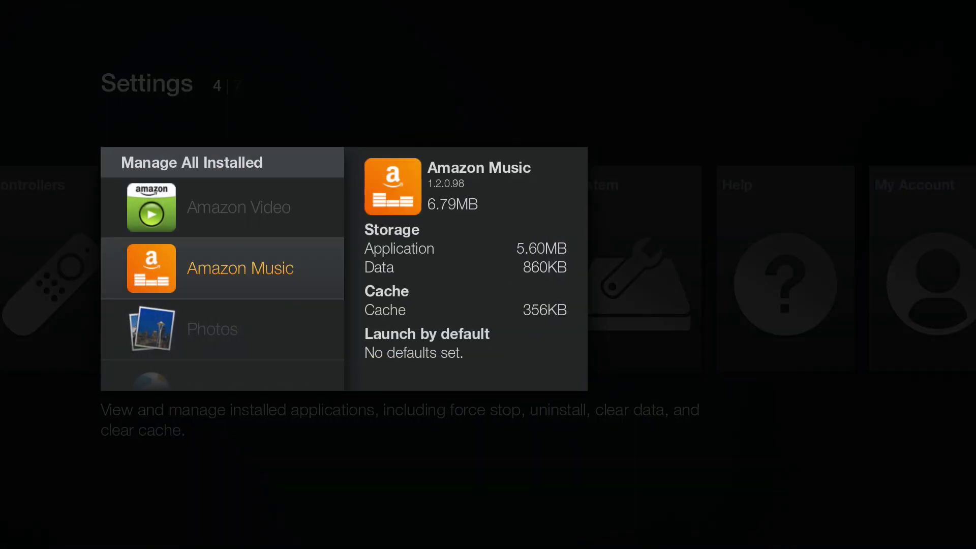
{"action": "key", "text": "Down"}
{"action": "key", "text": "Down"}
{"action": "key", "text": "Down"}
{"action": "key", "text": "Down"}
{"action": "key", "text": "Down"}
{"action": "key", "text": "Return"}
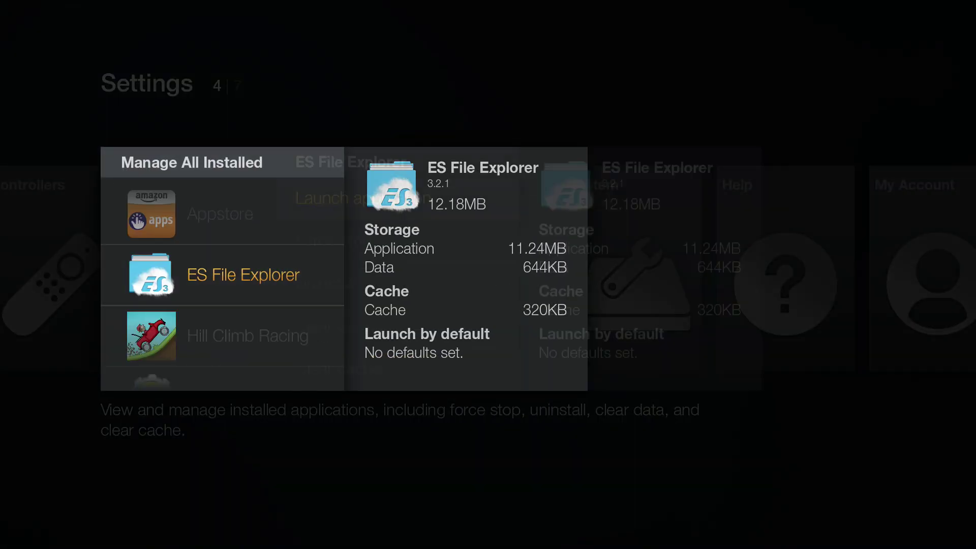
{"action": "key", "text": "Return"}
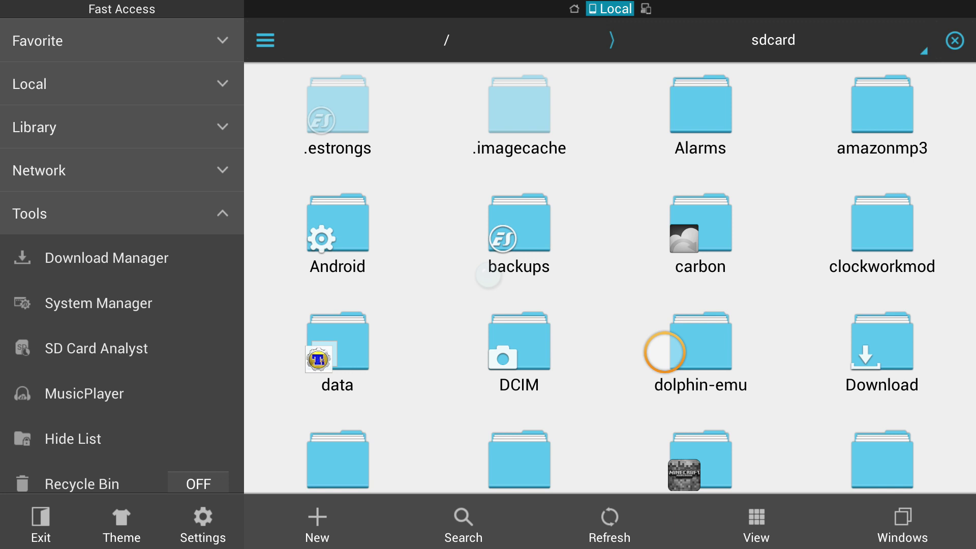
Open the sda1 folder inside usbStorage on the sdcard.
{"action": "scroll", "coordinate": [660, 351], "scroll_direction": "down", "scroll_amount": 5}
{"action": "scroll", "coordinate": [601, 274], "scroll_direction": "down", "scroll_amount": 1}
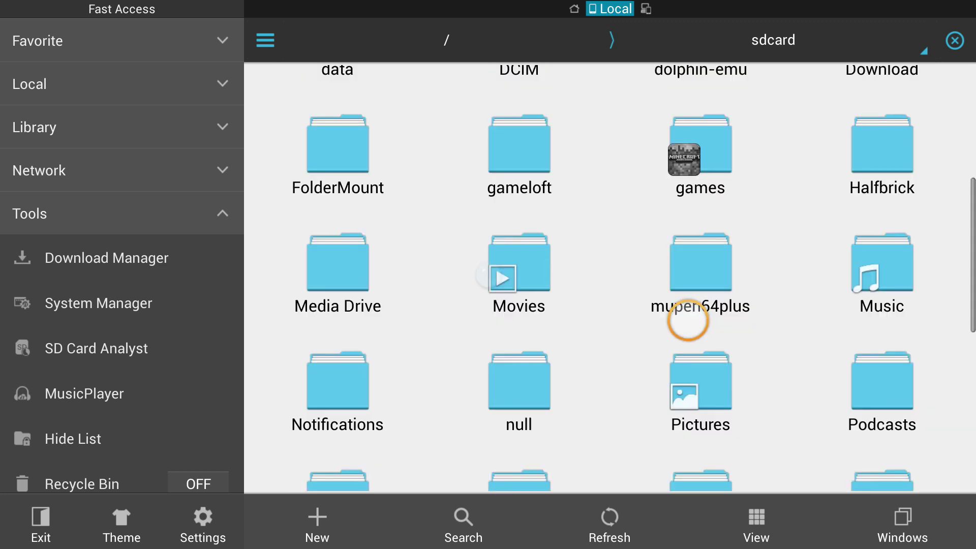
{"action": "scroll", "coordinate": [656, 350], "scroll_direction": "down", "scroll_amount": 3}
{"action": "scroll", "coordinate": [640, 346], "scroll_direction": "down", "scroll_amount": 1}
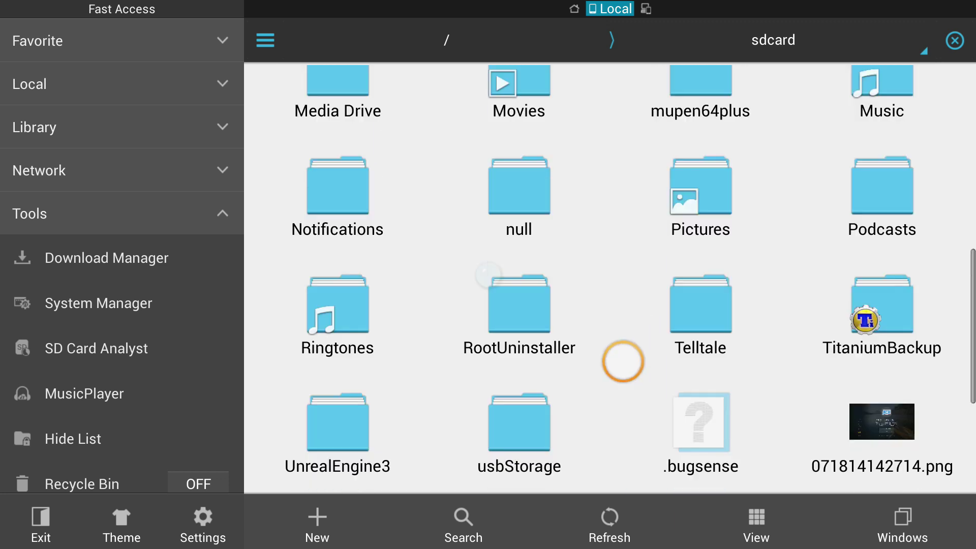
{"action": "left_click", "coordinate": [534, 411]}
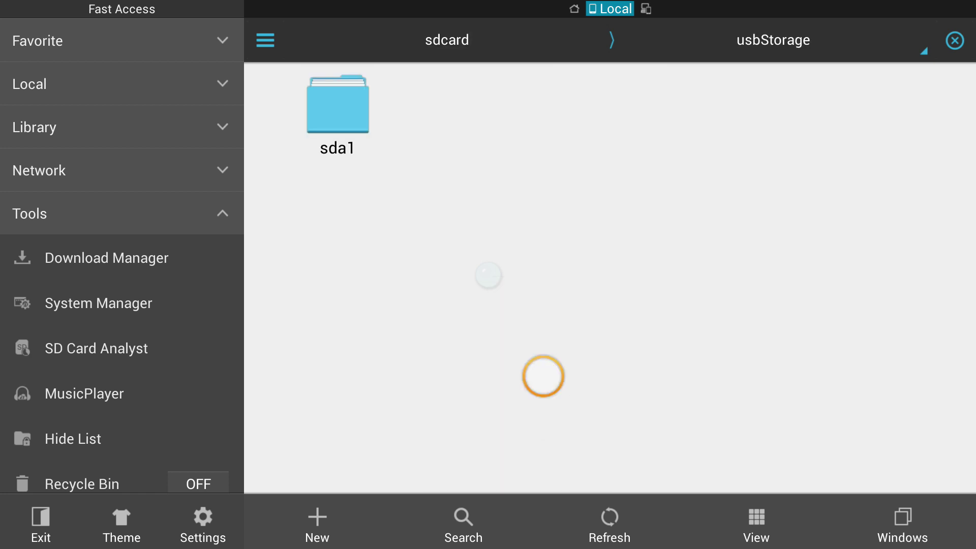
{"action": "left_click", "coordinate": [354, 89]}
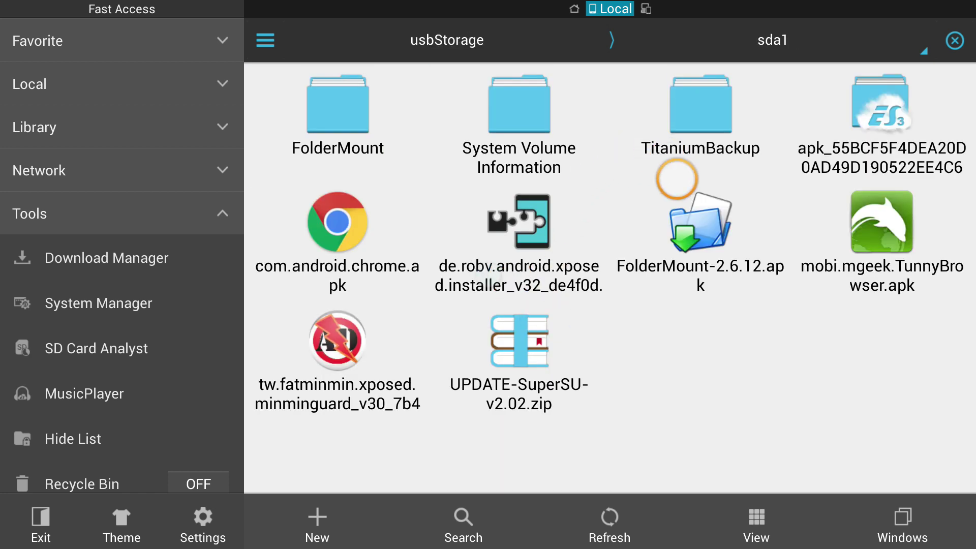
Install FolderMount-2.6.12.apk, accepting its requested permissions, and open the installed app.
{"action": "left_click", "coordinate": [665, 236]}
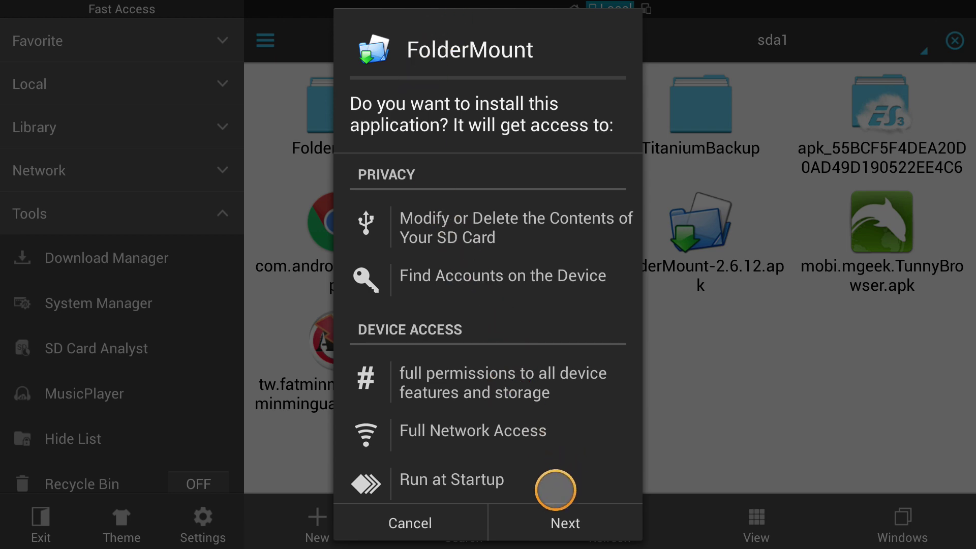
{"action": "left_click", "coordinate": [547, 523]}
{"action": "left_click", "coordinate": [561, 521]}
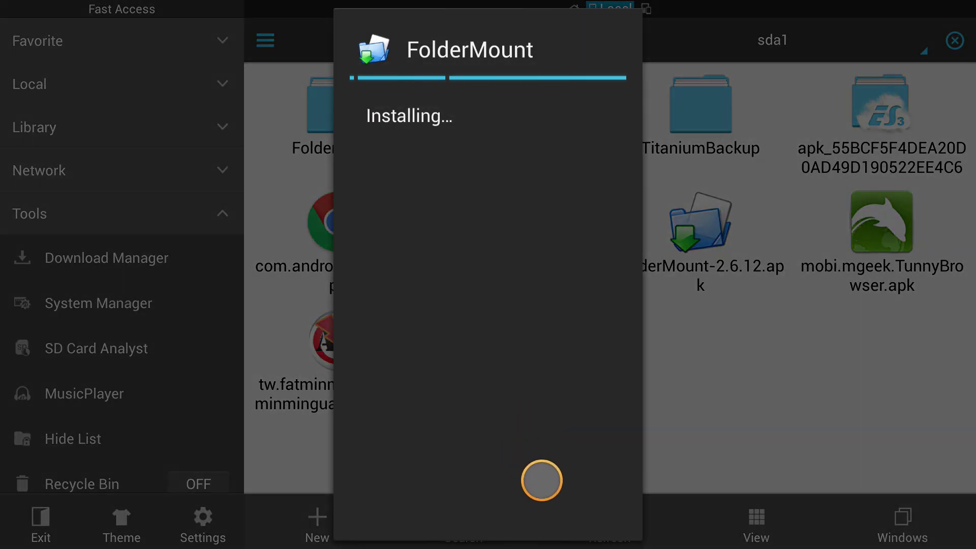
{"action": "left_click", "coordinate": [566, 508]}
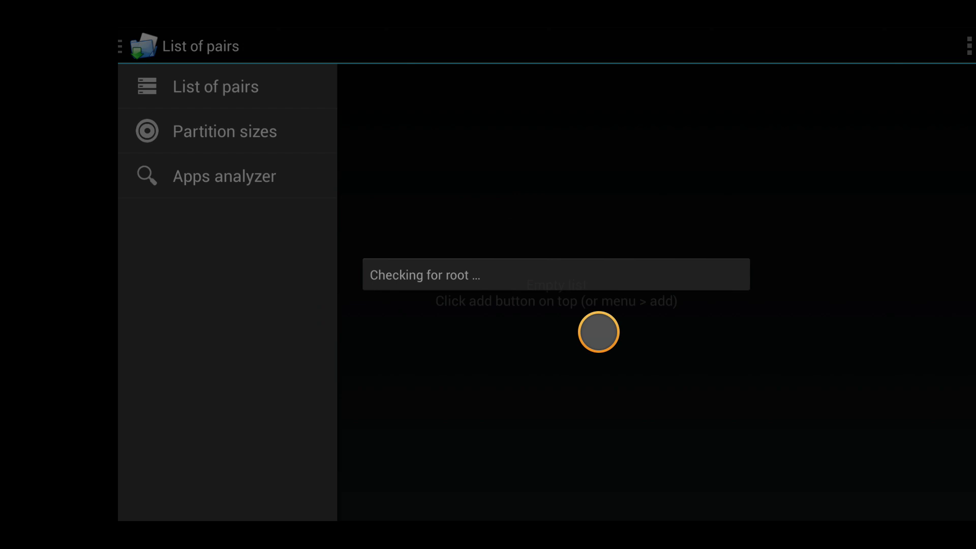
Grant FolderMount superuser access and restore its settings from the backup files.
{"action": "left_click", "coordinate": [650, 393]}
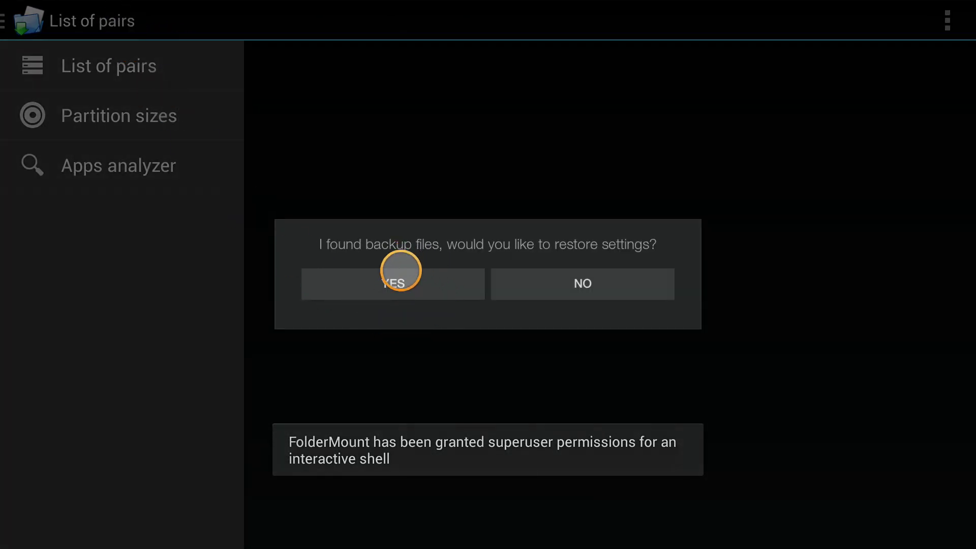
{"action": "left_click", "coordinate": [401, 271]}
{"action": "left_click", "coordinate": [444, 303]}
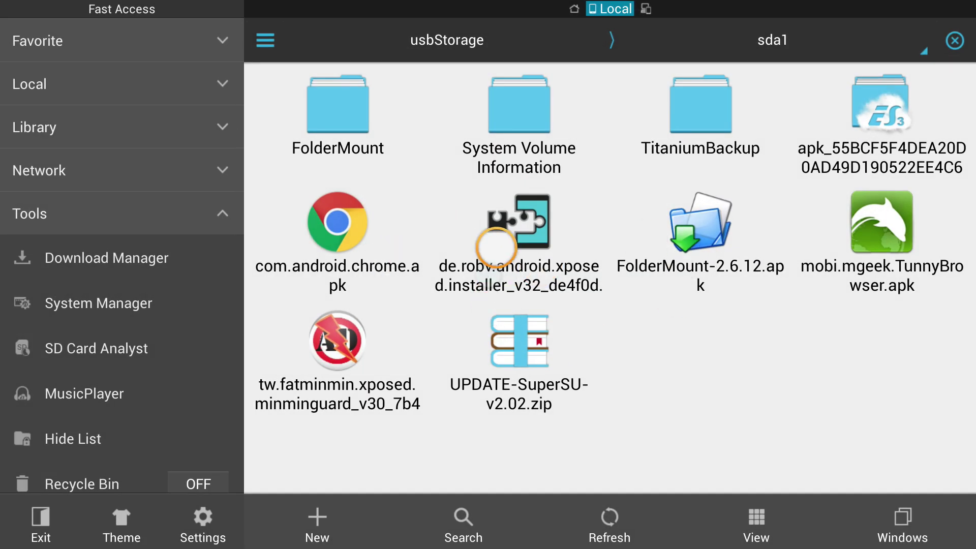
Install the Xposed Installer package from the sda1 folder, open its Framework section and dismiss the caution notice permanently.
{"action": "left_click", "coordinate": [496, 247]}
{"action": "left_click", "coordinate": [564, 522]}
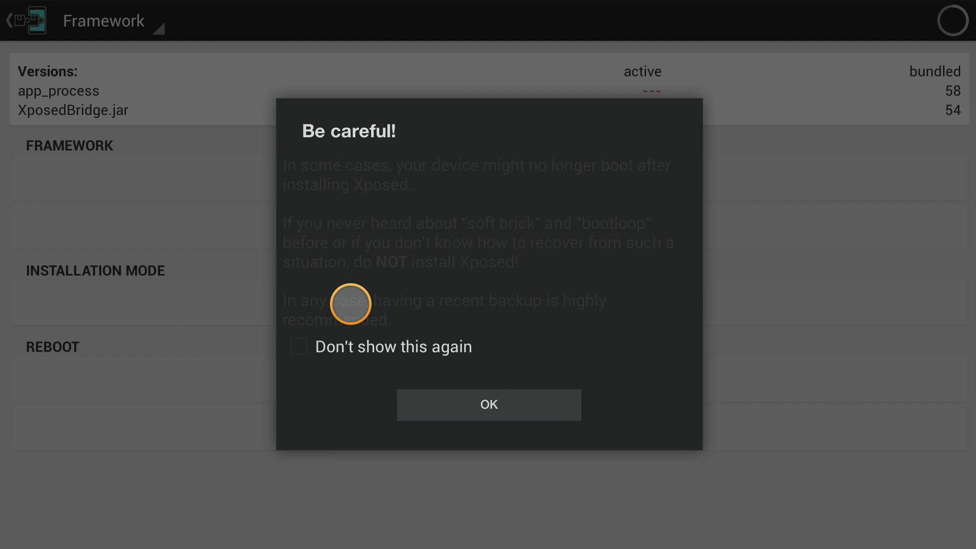
{"action": "left_click", "coordinate": [632, 349]}
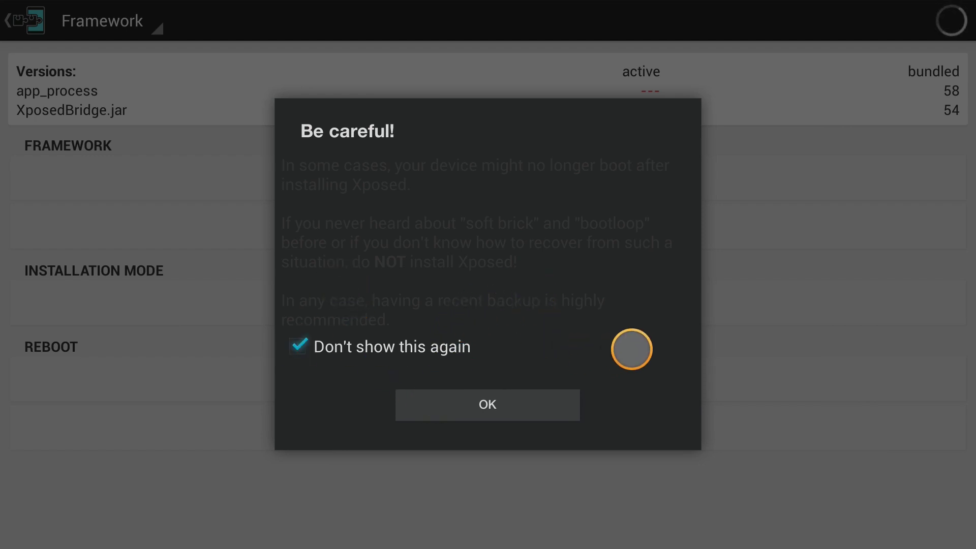
{"action": "left_click", "coordinate": [463, 402]}
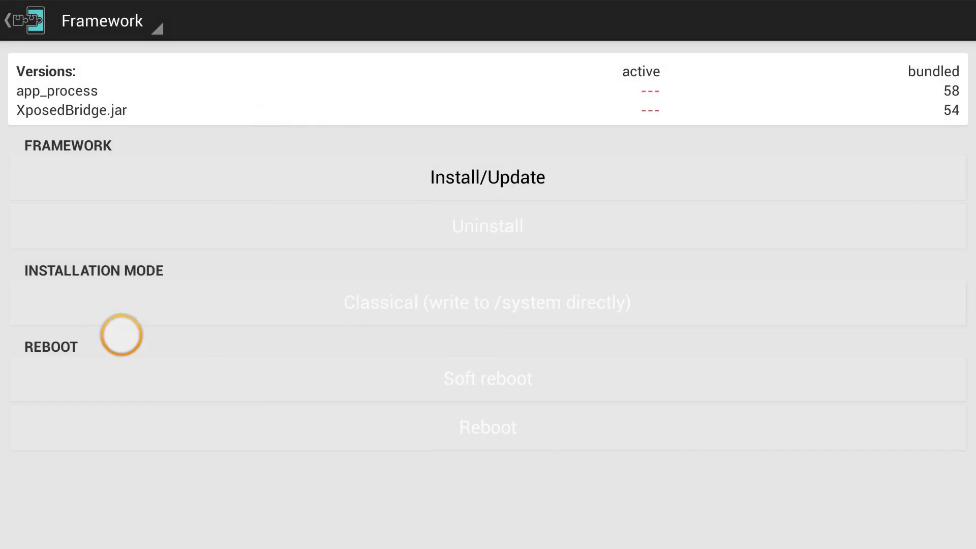
Install the Xposed framework, granting Xposed Installer superuser access and declining the immediate reboot.
{"action": "left_click", "coordinate": [464, 176]}
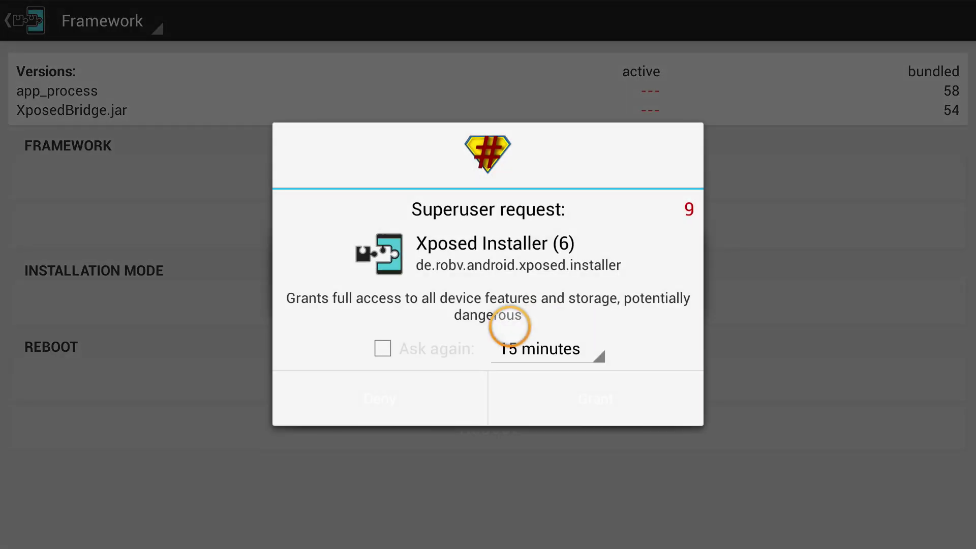
{"action": "left_click", "coordinate": [580, 394]}
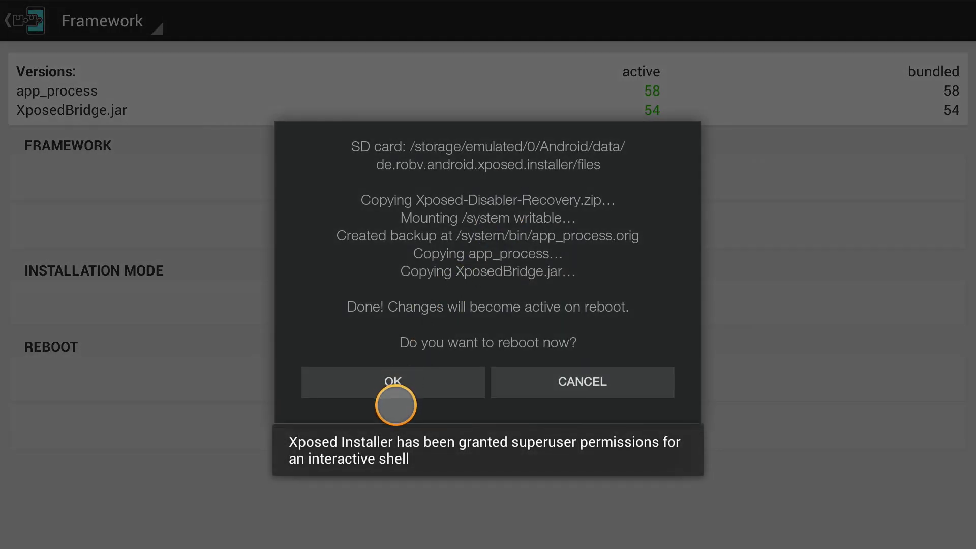
{"action": "left_click", "coordinate": [532, 381]}
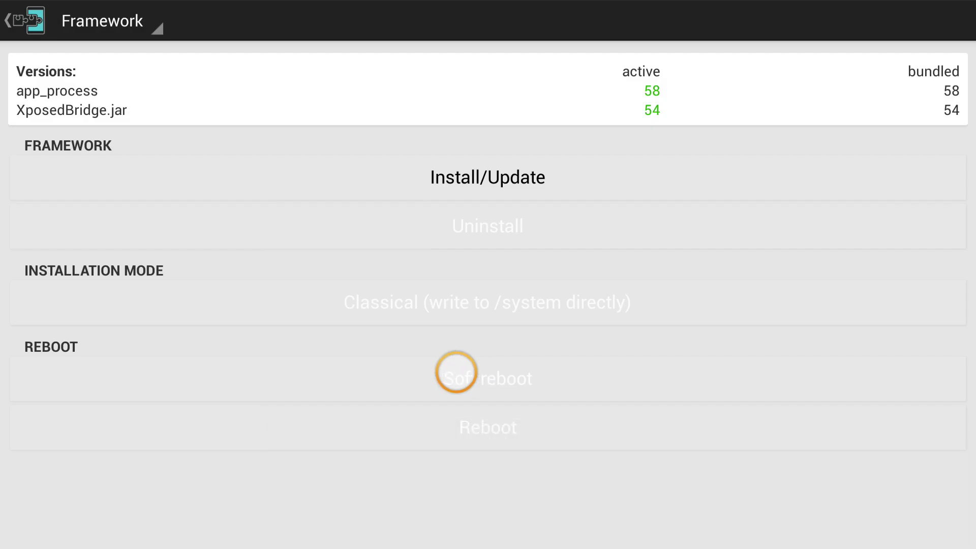
Leave Xposed Installer and switch back to the sda1 folder in ES File Explorer.
{"action": "key", "text": "Escape"}
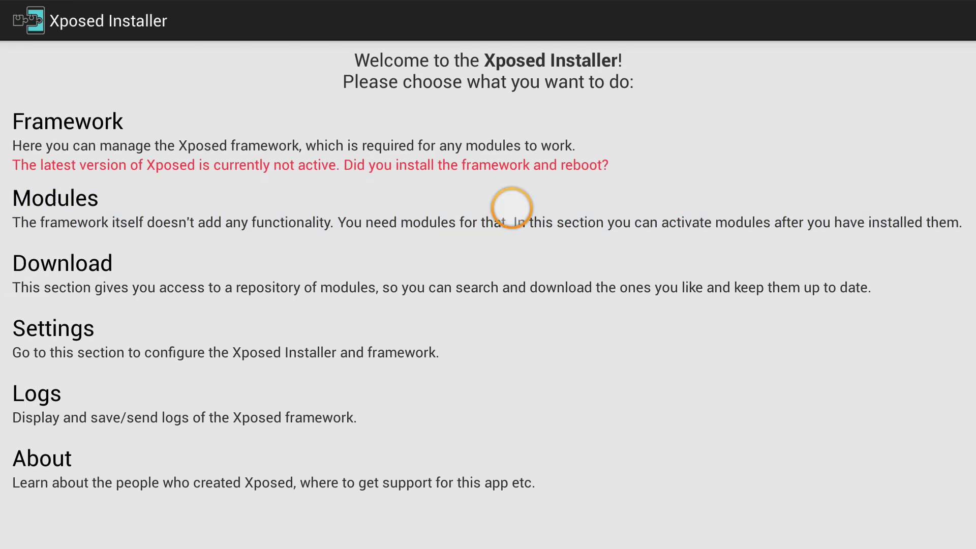
{"action": "left_click", "coordinate": [509, 207]}
{"action": "key", "text": "Escape"}
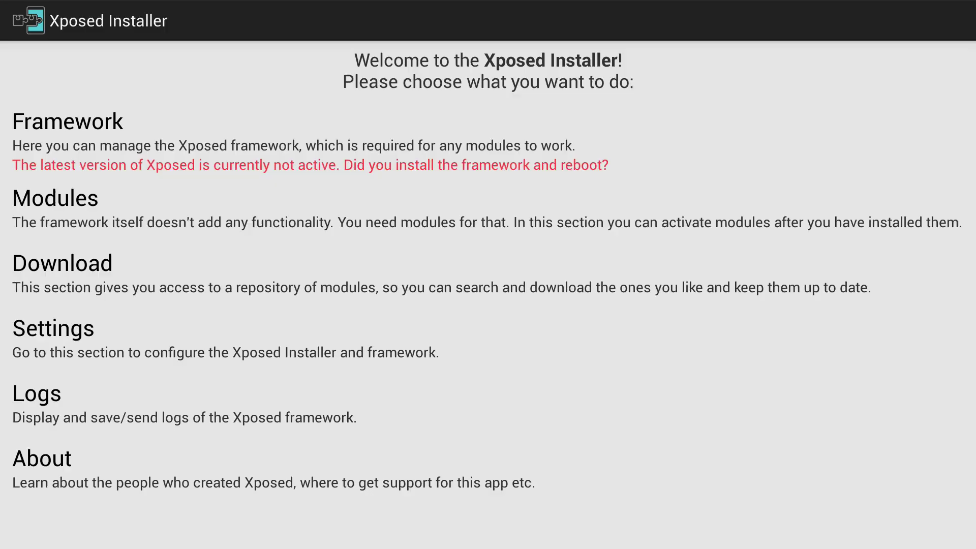
{"action": "key", "text": "alt+Tab"}
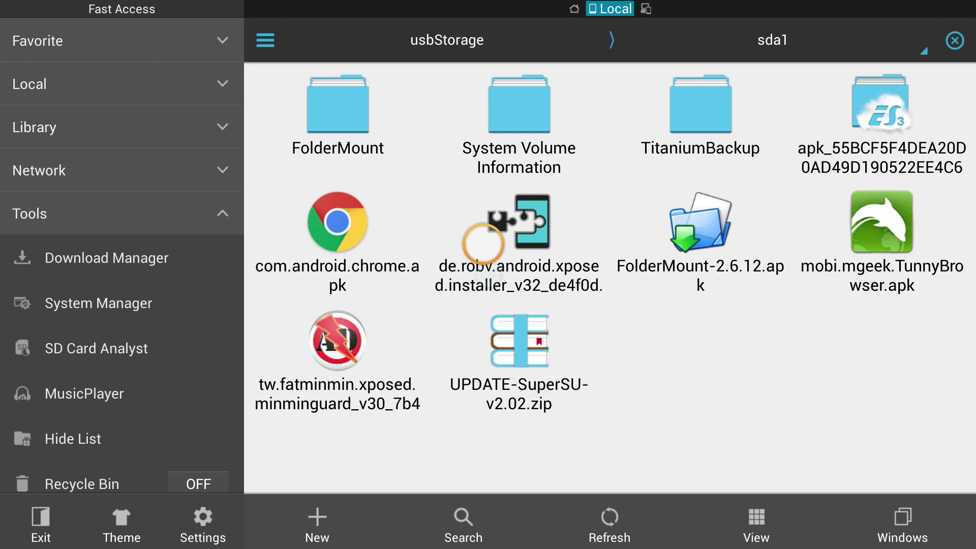
Install Dolphin Browser from mobi.mgeek.TunnyBrowser.apk, accepting its requested permissions, and finish without opening the app.
{"action": "left_click", "coordinate": [907, 229]}
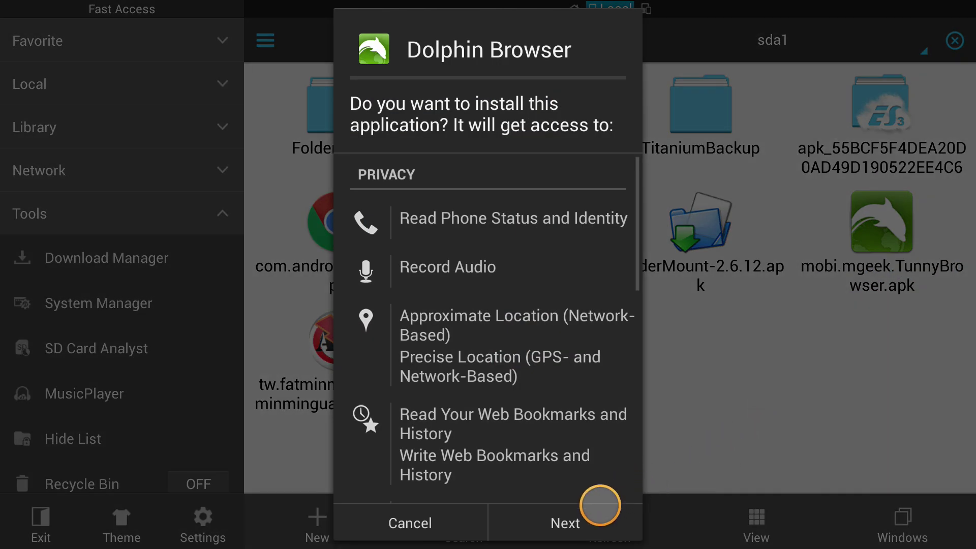
{"action": "left_click", "coordinate": [587, 503]}
{"action": "left_click", "coordinate": [585, 506]}
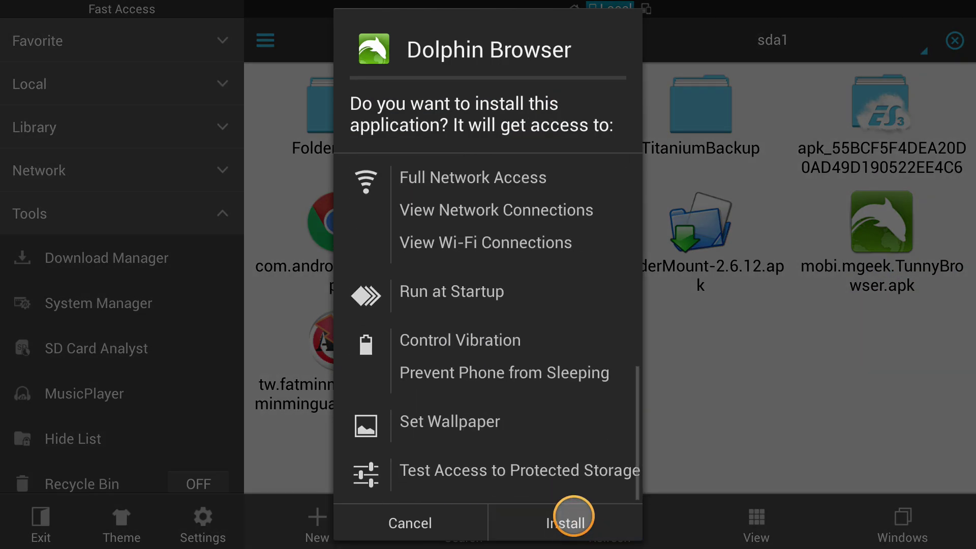
{"action": "left_click", "coordinate": [573, 516]}
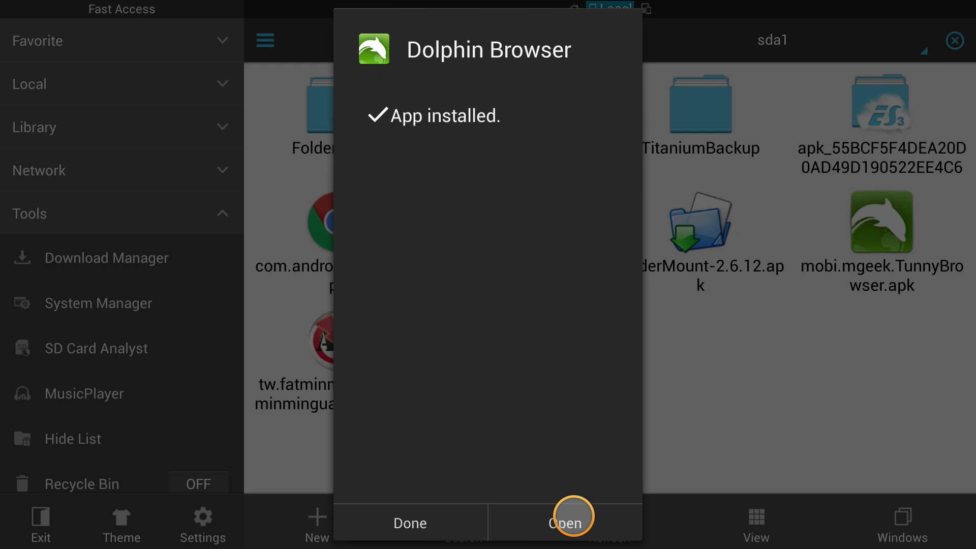
{"action": "left_click", "coordinate": [453, 523]}
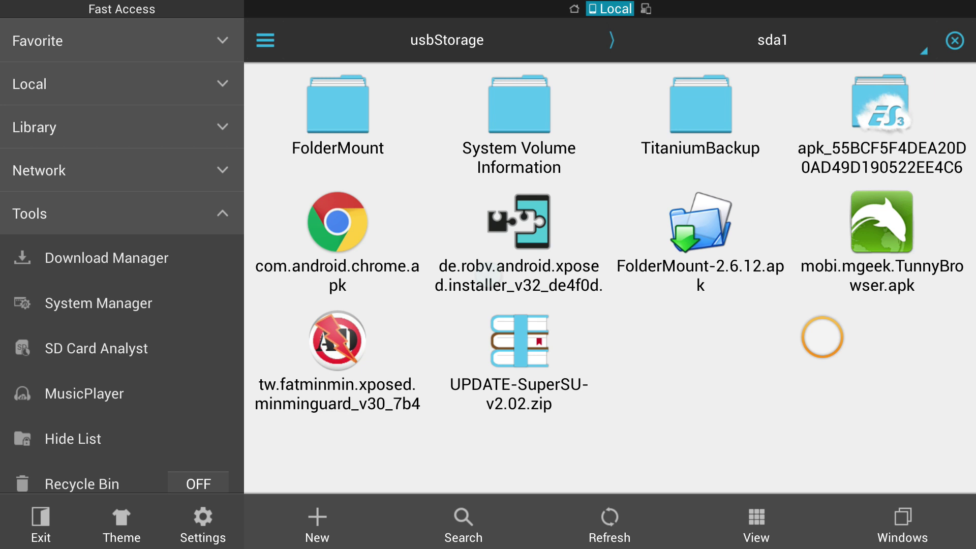
Exit ES File Explorer and back out of the installed applications list to the main Fire TV Settings level.
{"action": "key", "text": "Escape"}
{"action": "key", "text": "Escape"}
{"action": "key", "text": "Escape"}
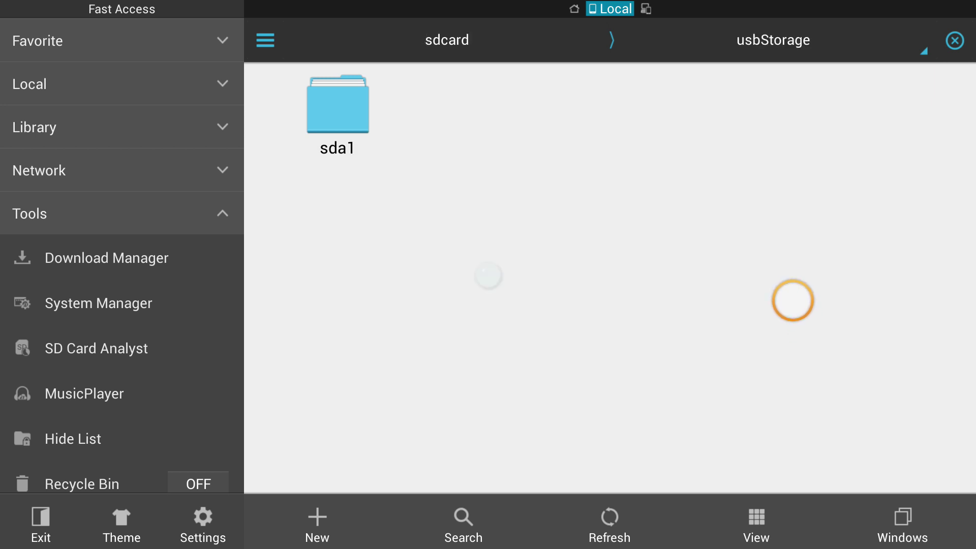
{"action": "key", "text": "Escape"}
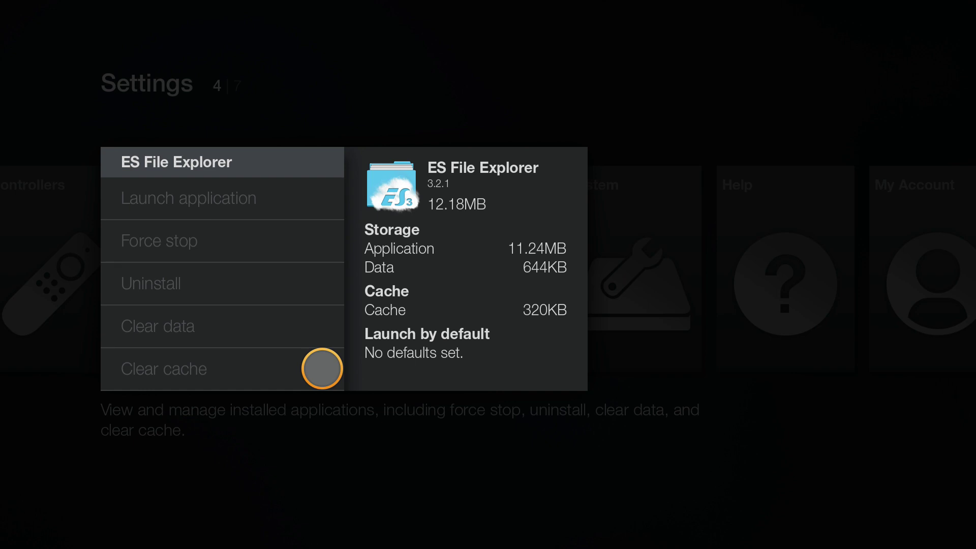
{"action": "key", "text": "Escape"}
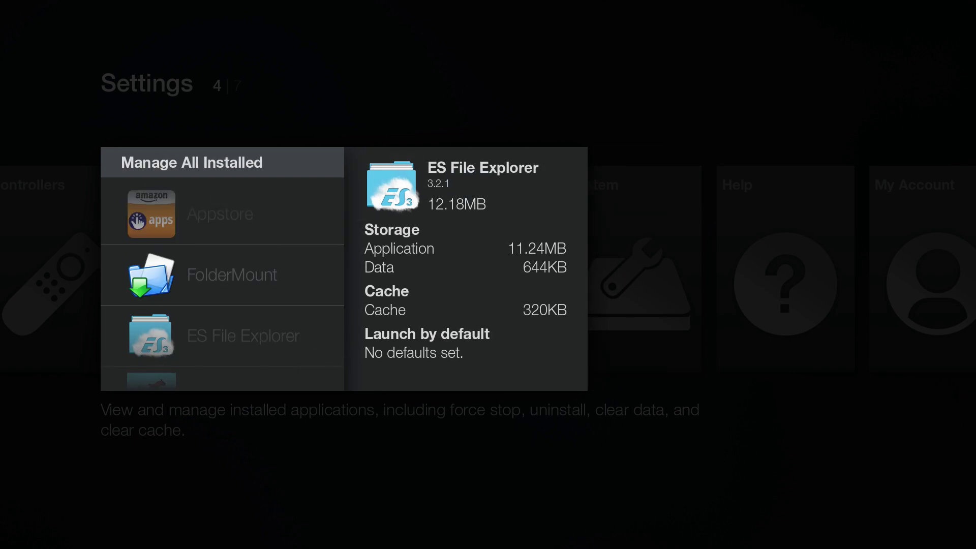
{"action": "key", "text": "Escape"}
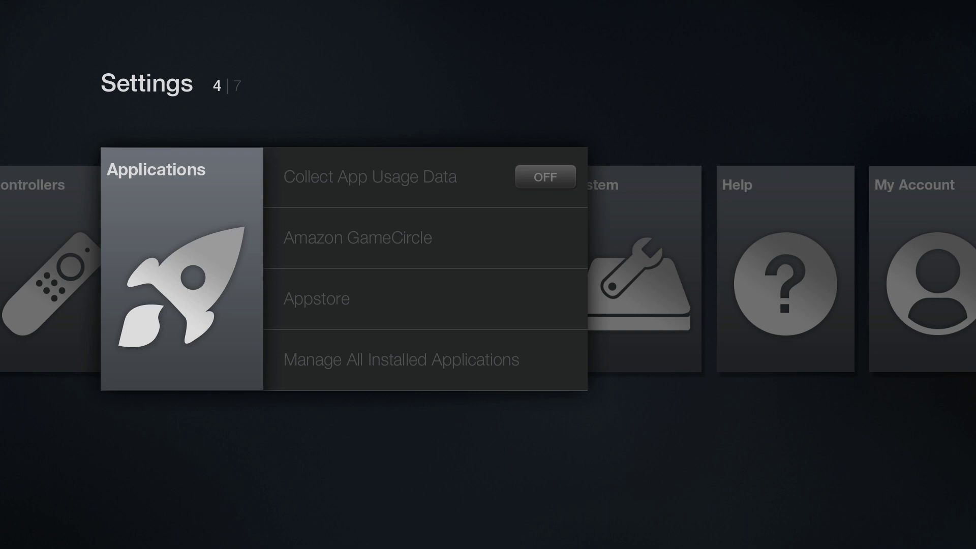
{"action": "key", "text": "Escape"}
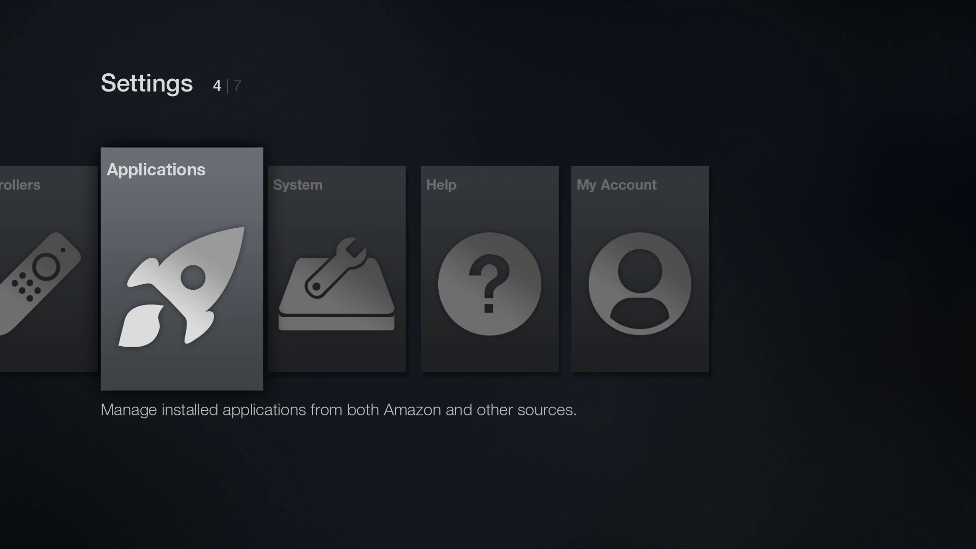
Reopen the list of all installed applications in the Applications settings and launch ES File Explorer from it.
{"action": "key", "text": "Return"}
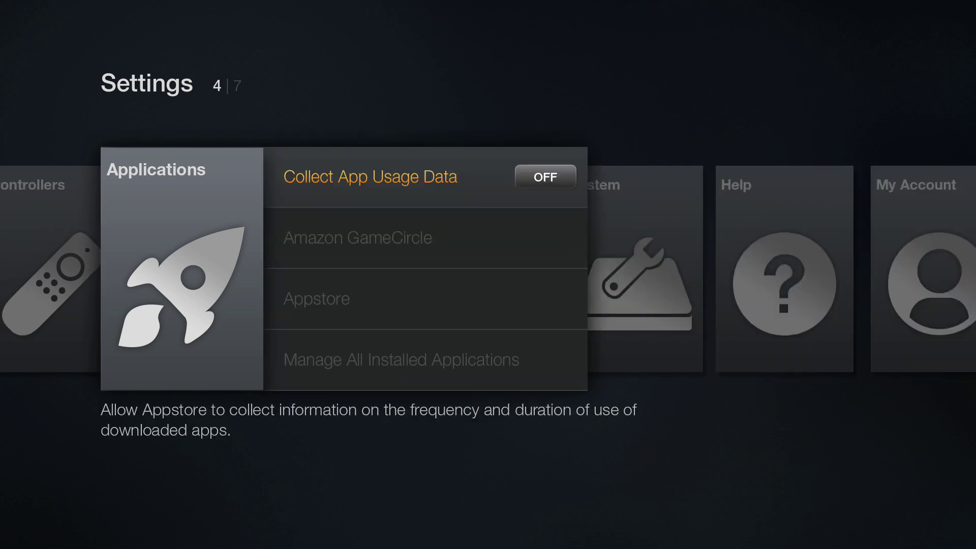
{"action": "key", "text": "Down"}
{"action": "key", "text": "Down"}
{"action": "key", "text": "Down"}
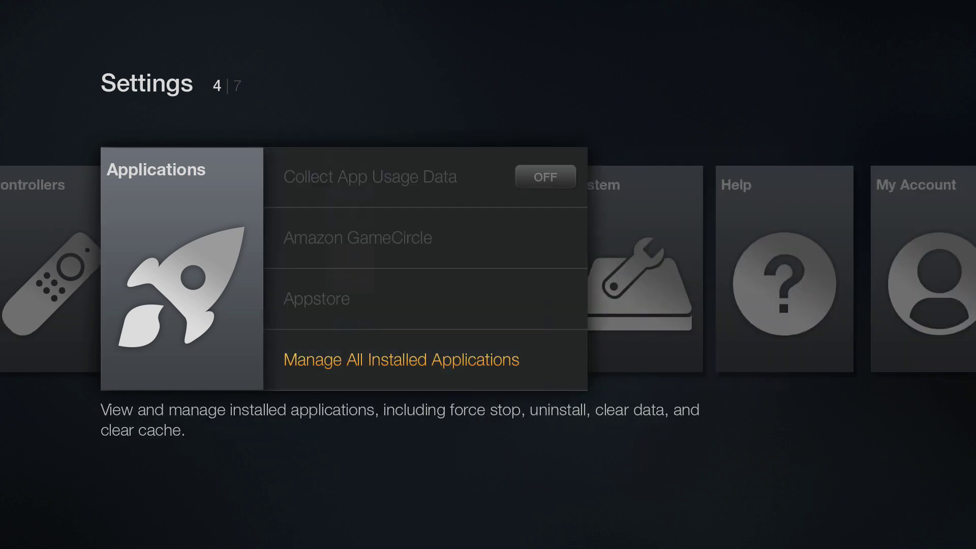
{"action": "key", "text": "Return"}
{"action": "key", "text": "Down"}
{"action": "key", "text": "Down"}
{"action": "key", "text": "Down"}
{"action": "key", "text": "Down"}
{"action": "key", "text": "Down"}
{"action": "key", "text": "Down"}
{"action": "key", "text": "Down"}
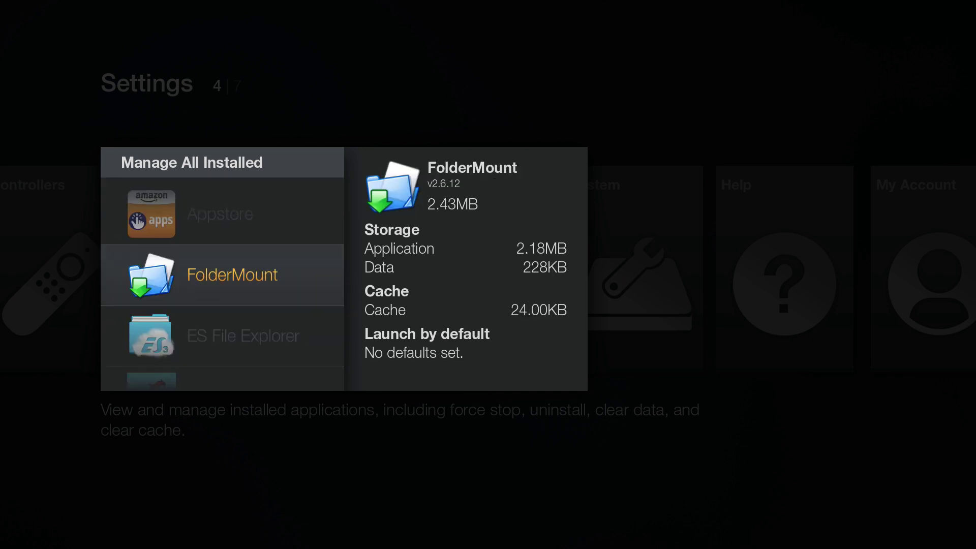
{"action": "key", "text": "Return"}
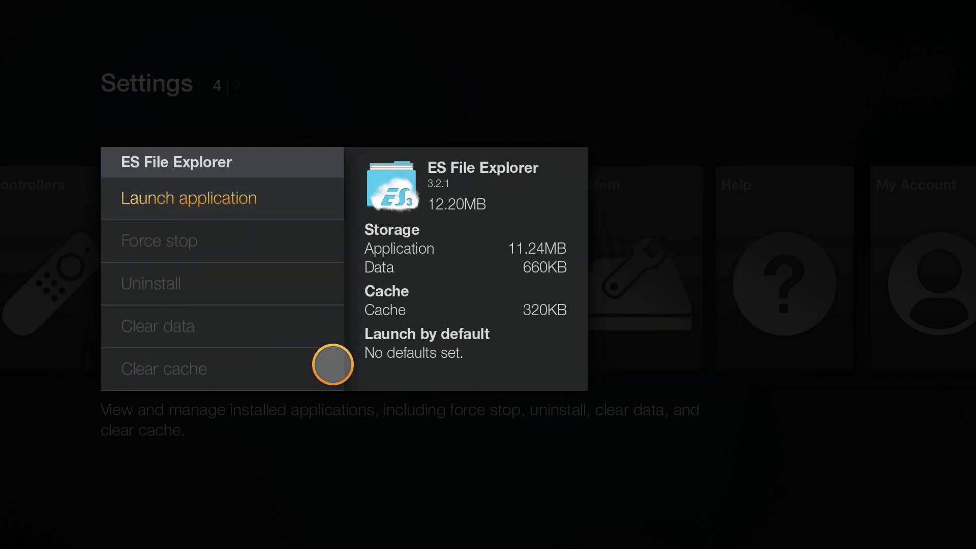
{"action": "key", "text": "Return"}
Open the sda1 folder inside usbStorage on the sdcard.
{"action": "scroll", "coordinate": [610, 277], "scroll_direction": "down", "scroll_amount": 10}
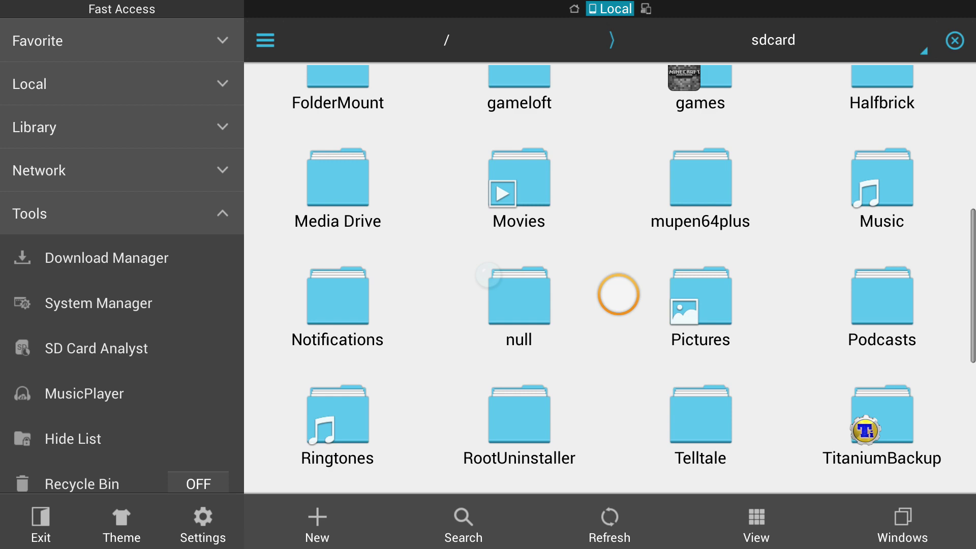
{"action": "left_click", "coordinate": [553, 217]}
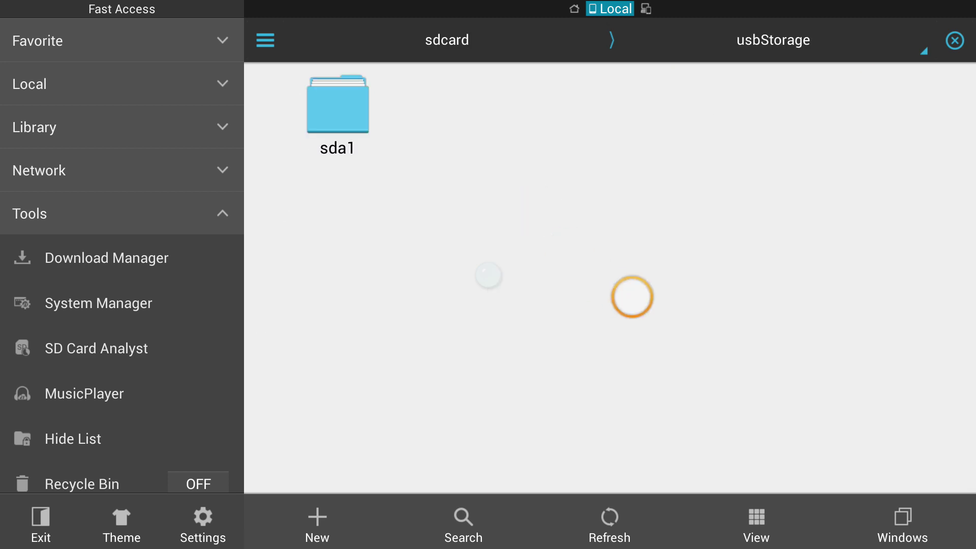
{"action": "left_click", "coordinate": [356, 87]}
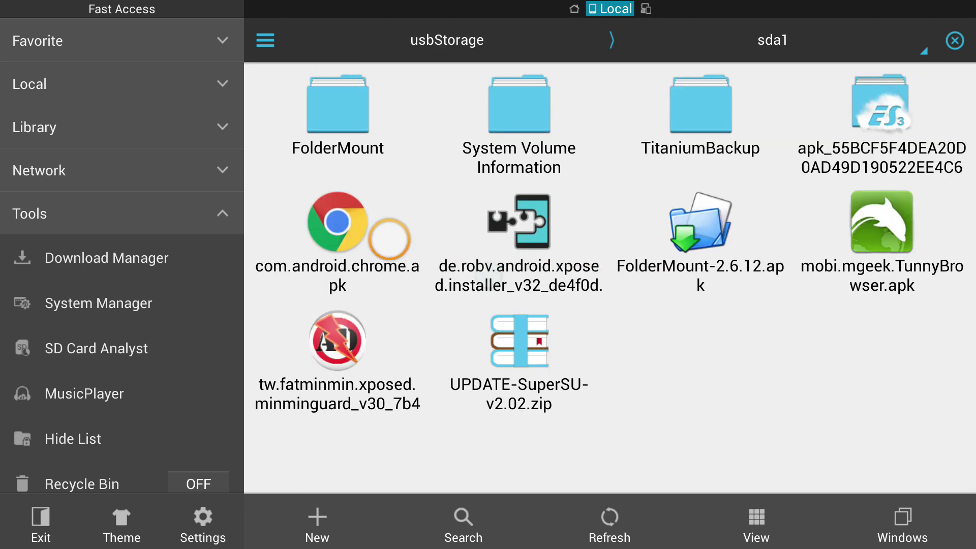
Install Chrome from com.android.chrome.apk, accepting its requested permissions, and finish without opening the app.
{"action": "left_click", "coordinate": [354, 220]}
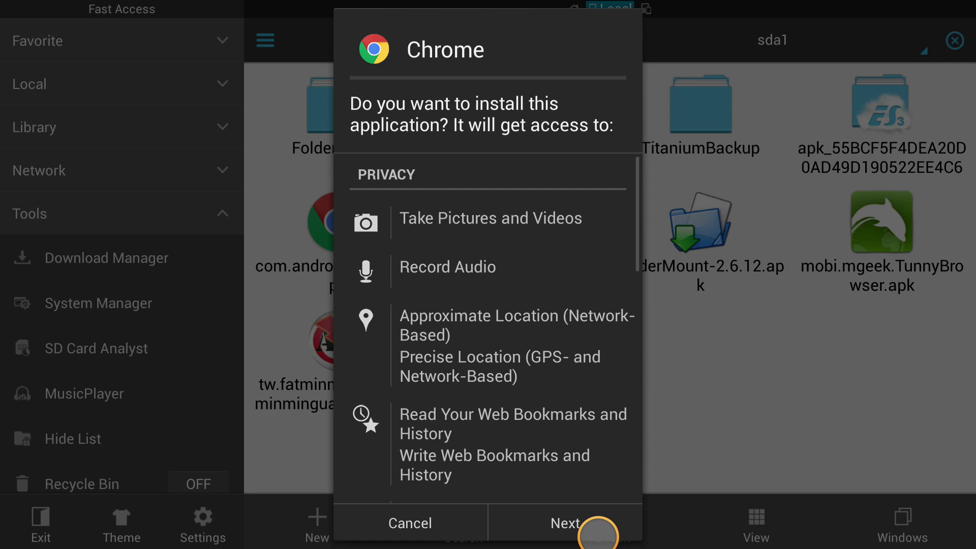
{"action": "left_click", "coordinate": [593, 524]}
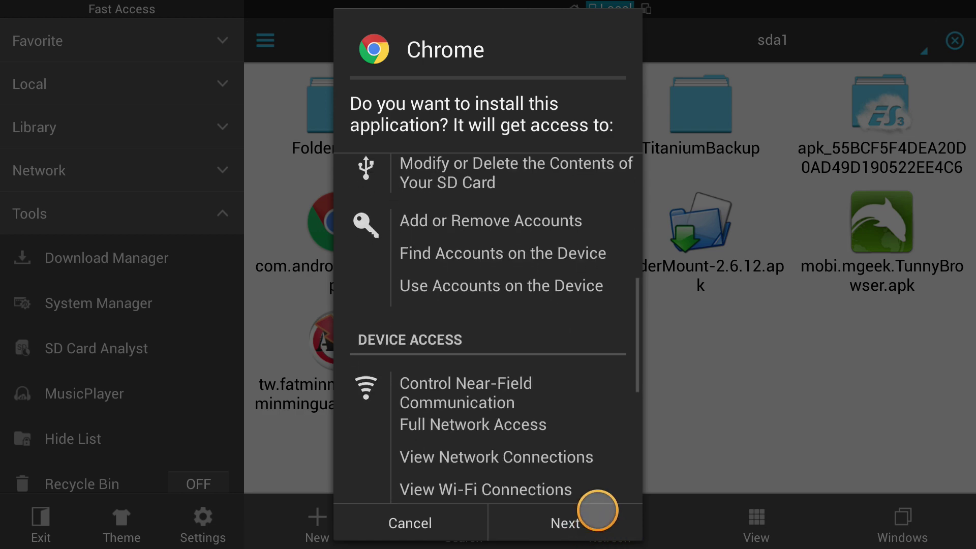
{"action": "left_click", "coordinate": [571, 521]}
{"action": "left_click", "coordinate": [581, 517]}
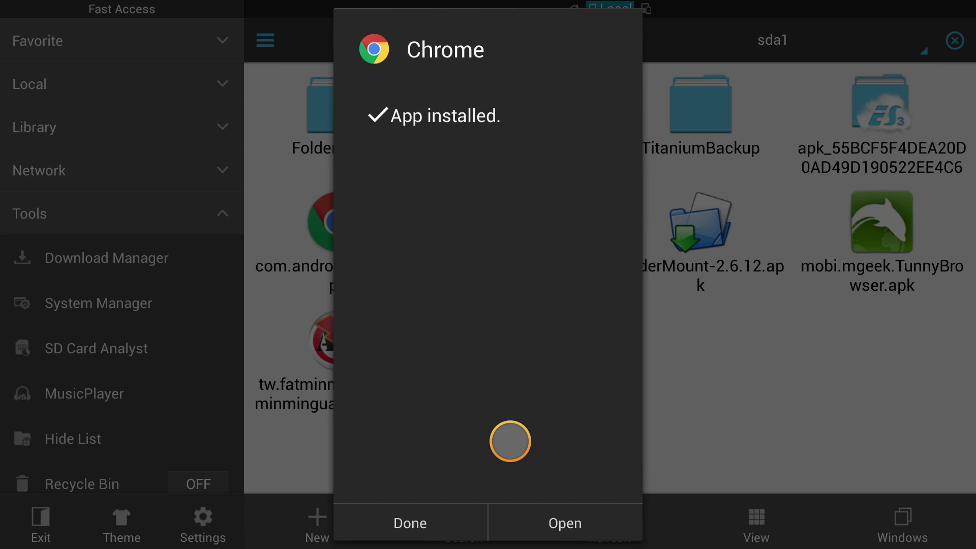
{"action": "left_click", "coordinate": [412, 523]}
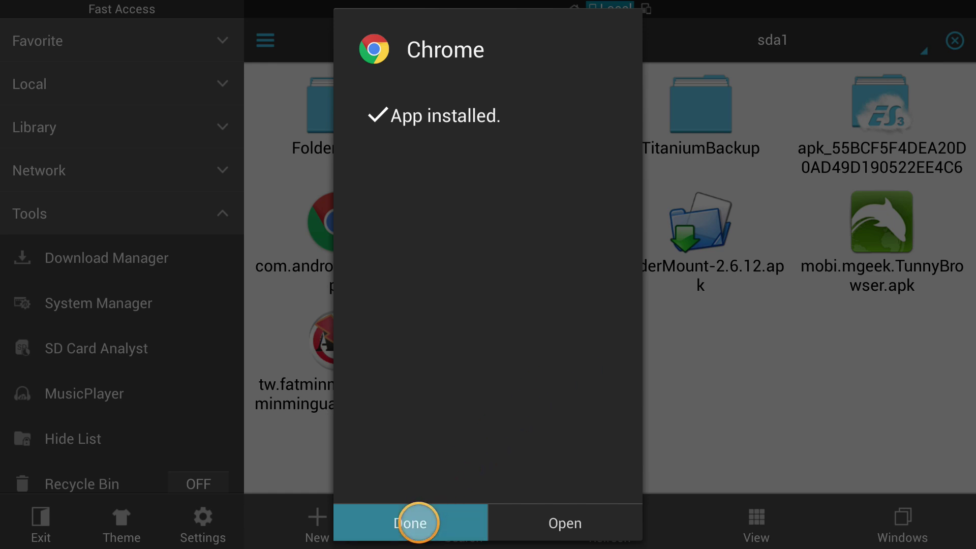